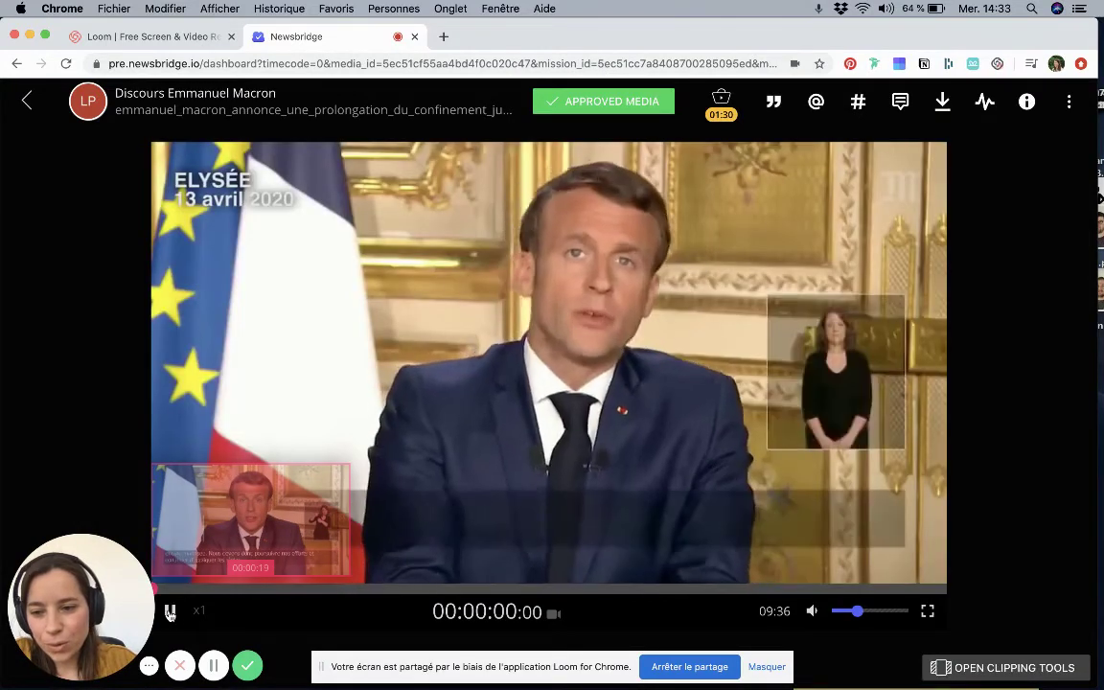
Step: Open the clipping tools for the paused speech video, extend the clip's out point to 00:01:27, and add the clip to the cart
{"action": "left_click", "coordinate": [170, 612]}
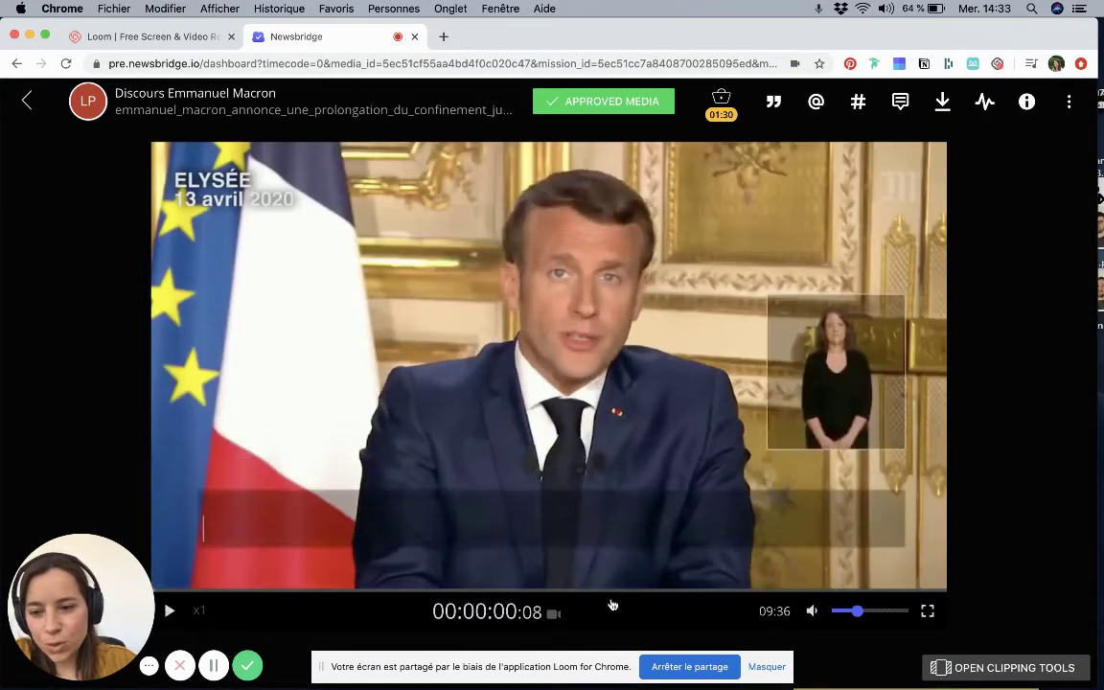
{"action": "left_click", "coordinate": [168, 609]}
{"action": "left_click", "coordinate": [1063, 669]}
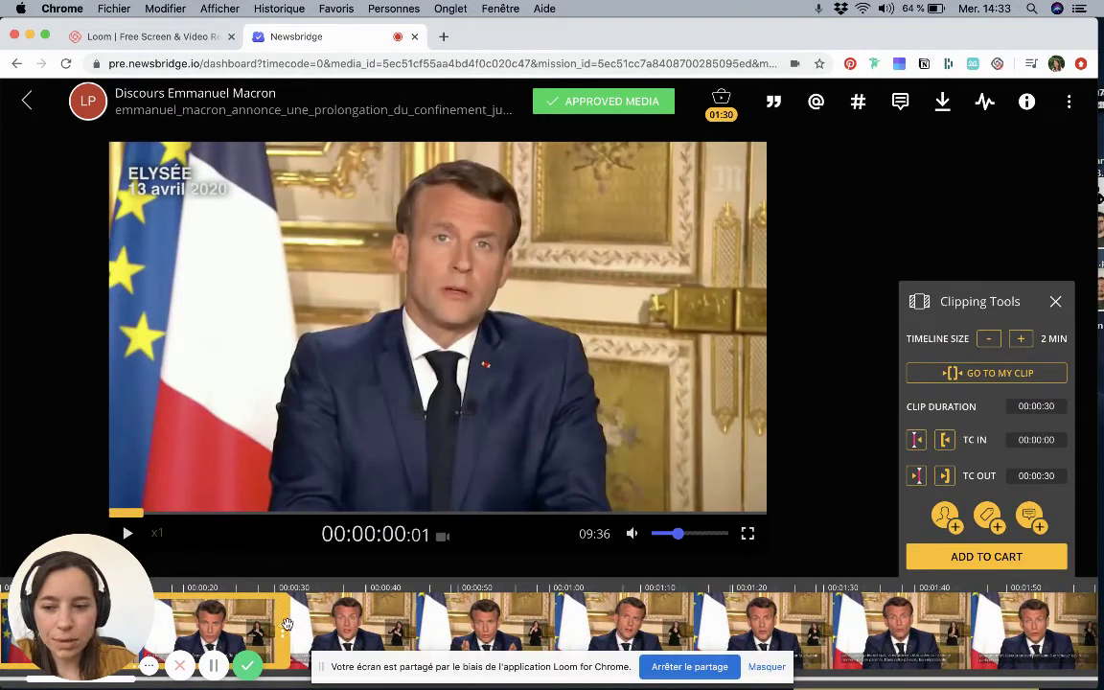
{"action": "left_click_drag", "start_coordinate": [284, 628], "coordinate": [817, 627]}
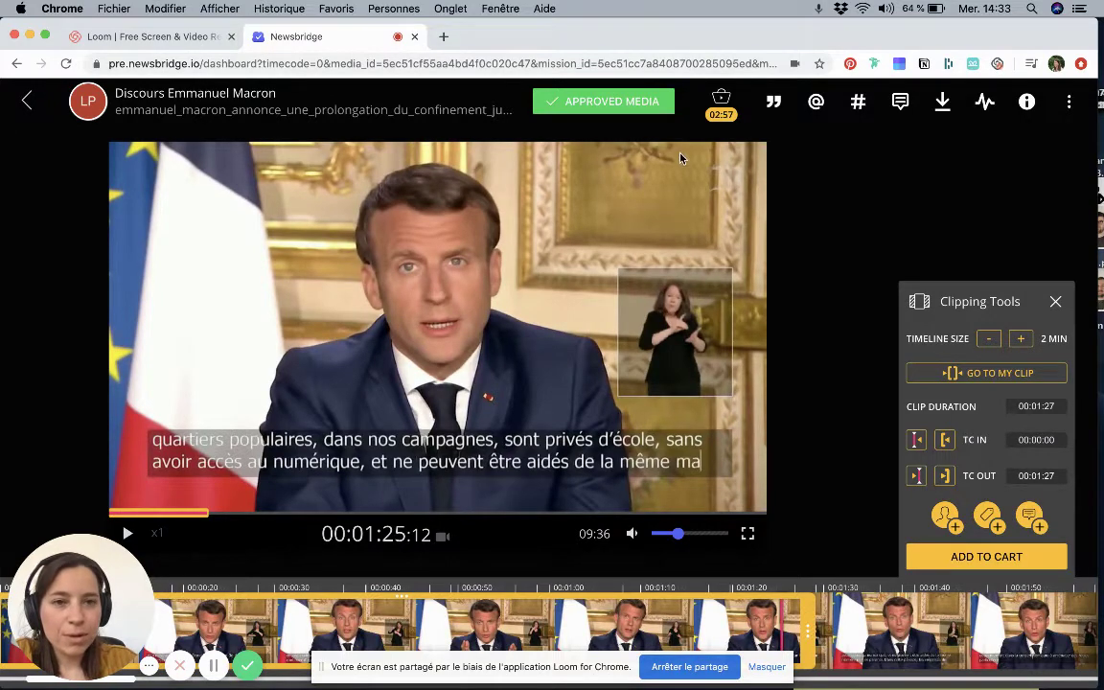
Step: Edit the first subclip in the cart to run from 00:02:29 to 00:03:57 and save it
{"action": "left_click", "coordinate": [723, 100]}
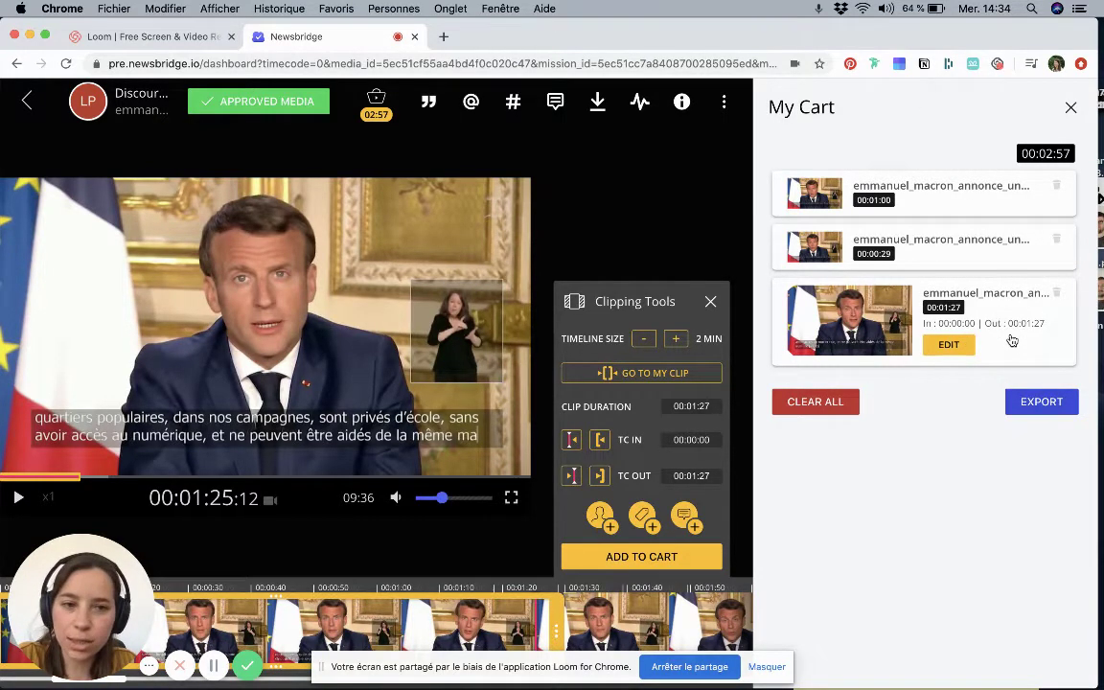
{"action": "left_click", "coordinate": [988, 206]}
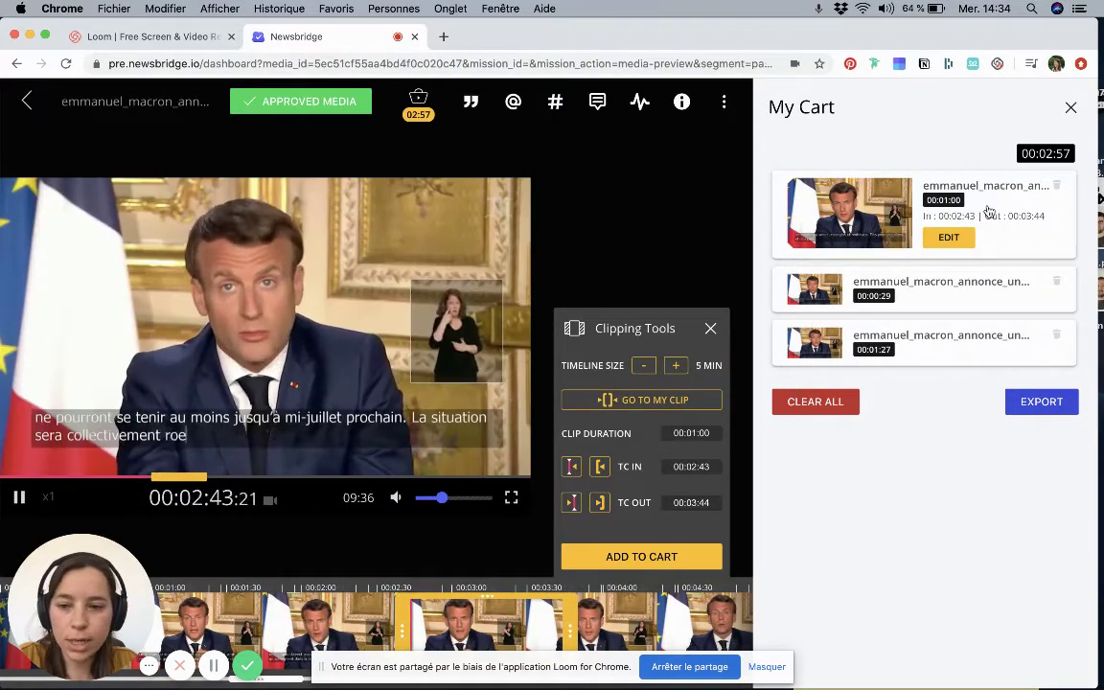
{"action": "left_click", "coordinate": [21, 500]}
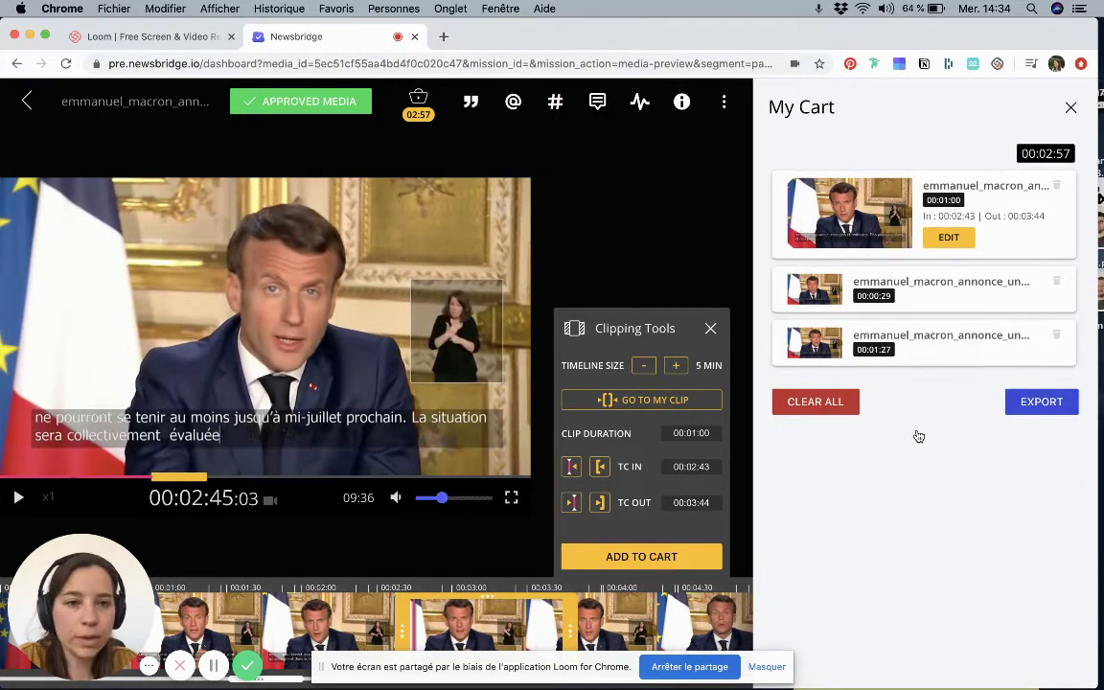
{"action": "left_click", "coordinate": [946, 240]}
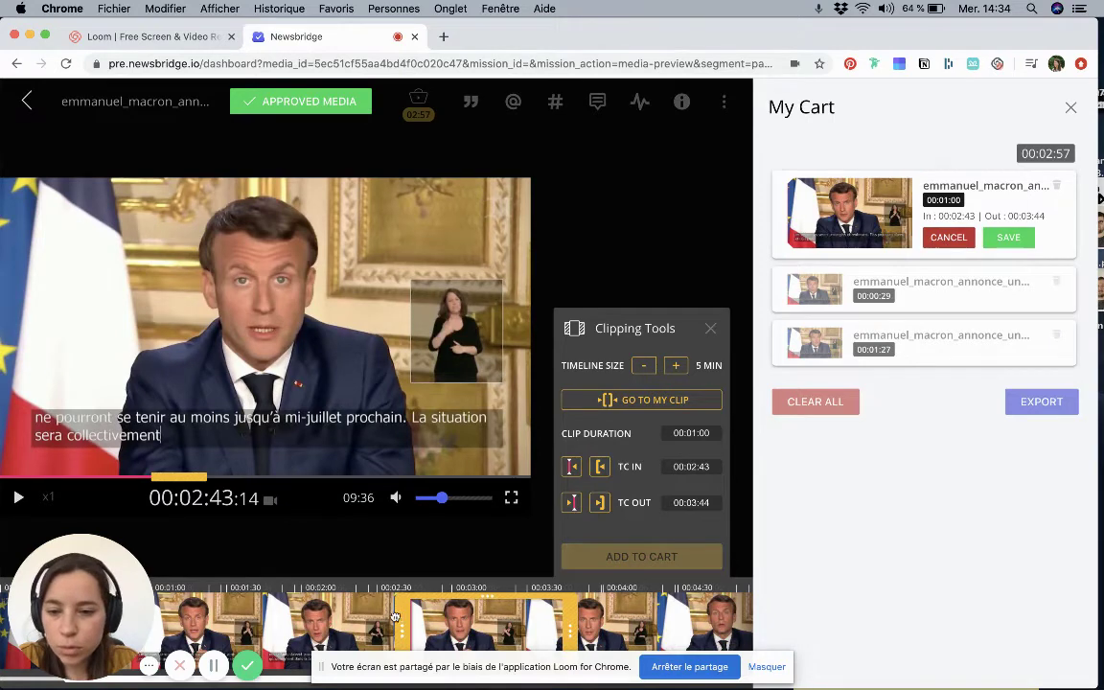
{"action": "left_click_drag", "start_coordinate": [393, 616], "coordinate": [367, 617]}
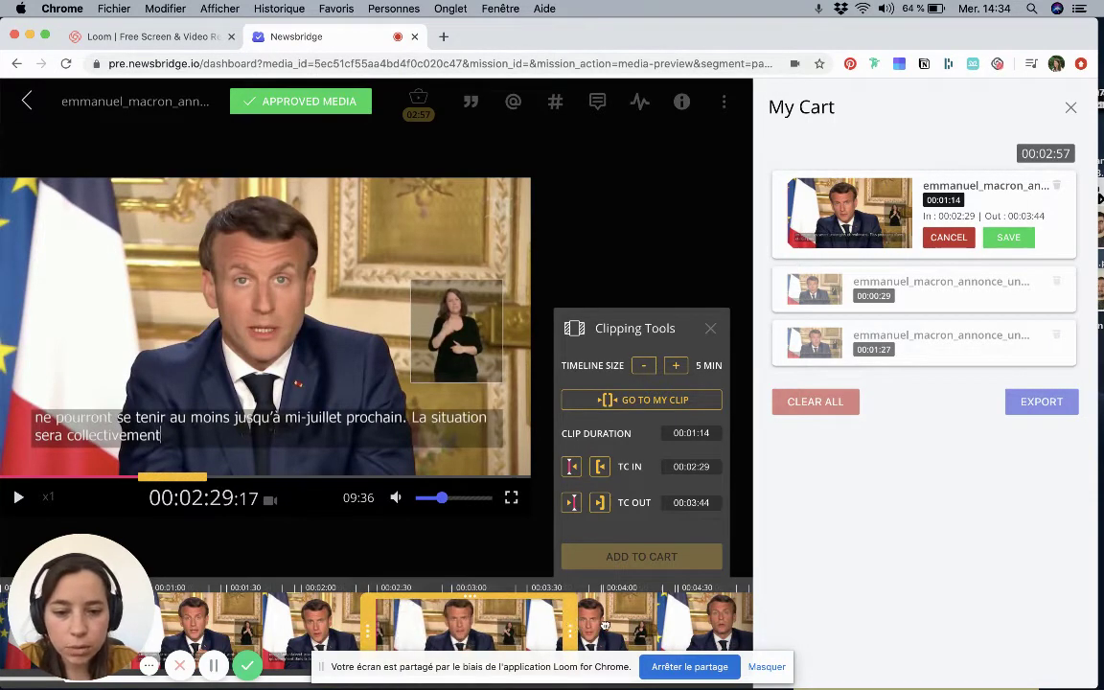
{"action": "left_click_drag", "start_coordinate": [571, 624], "coordinate": [604, 624]}
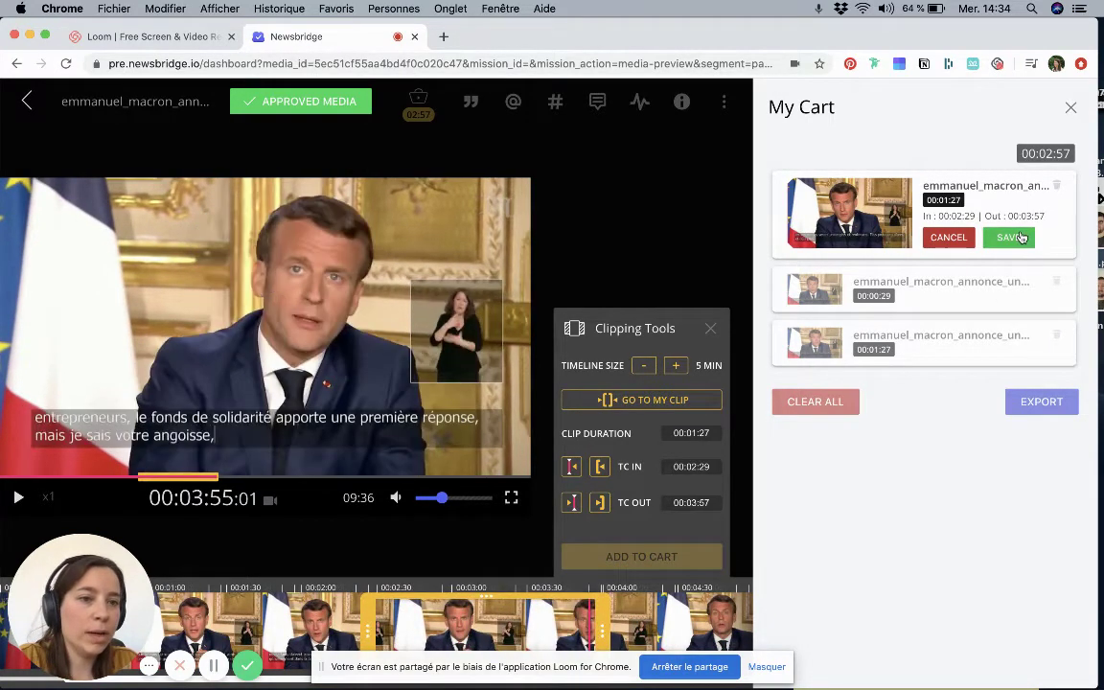
{"action": "left_click", "coordinate": [1017, 238]}
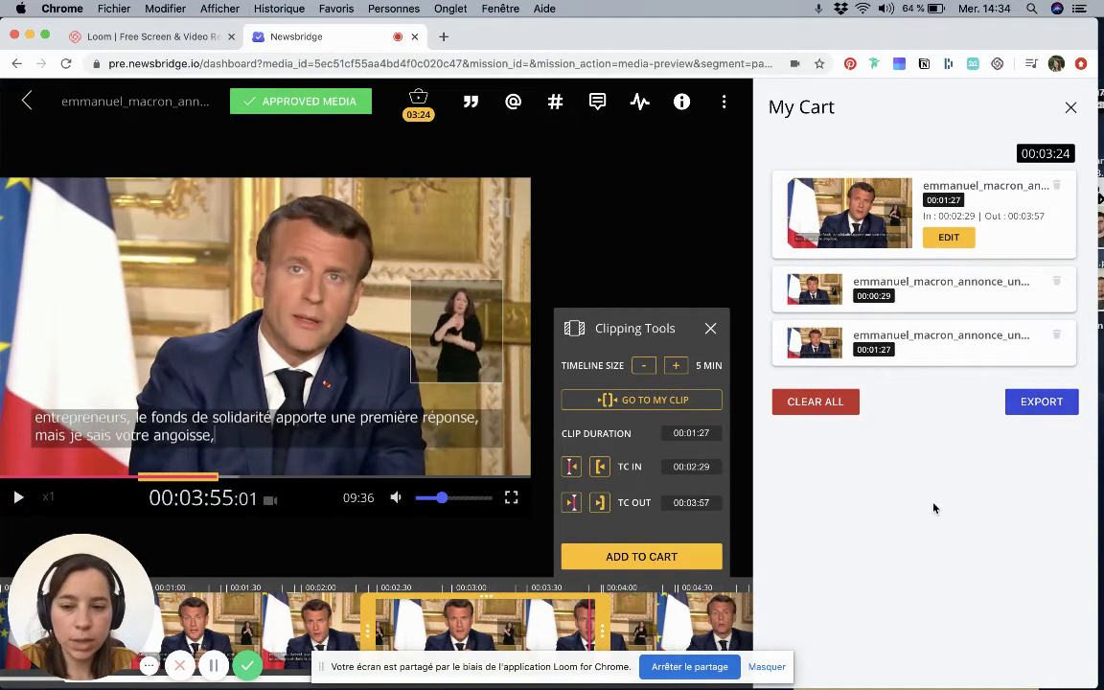
Step: From the dashboard's past missions, open the waterweird video, add its default clip to the cart, and return to the dashboard
{"action": "left_click", "coordinate": [1070, 108]}
{"action": "left_click", "coordinate": [23, 100]}
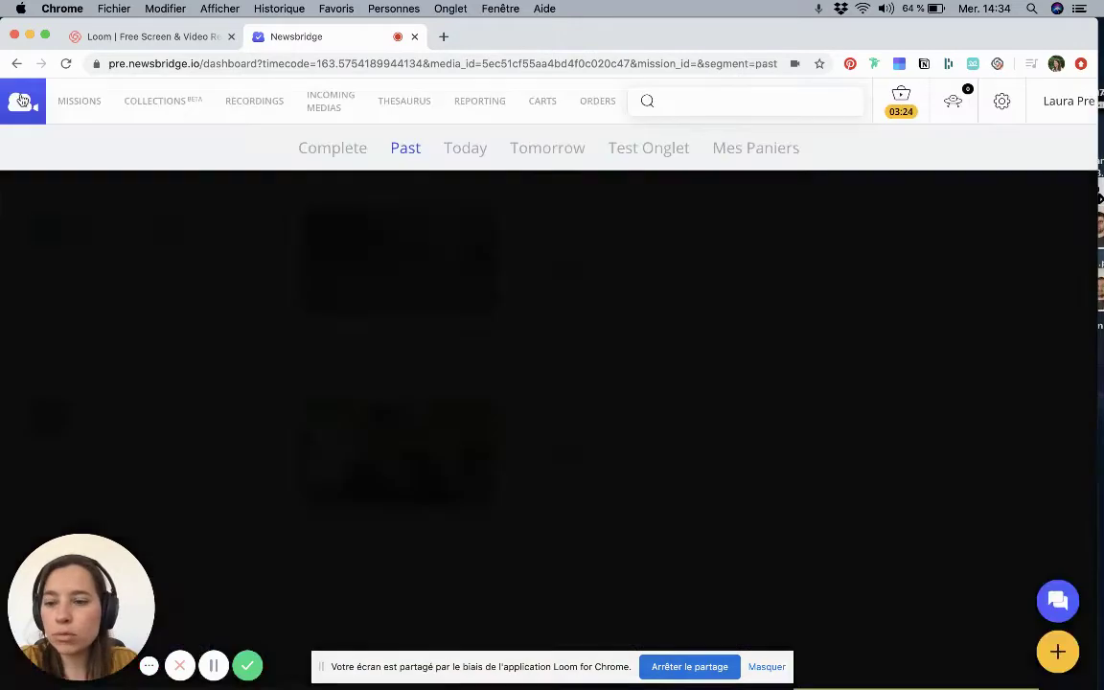
{"action": "mouse_move", "coordinate": [331, 330]}
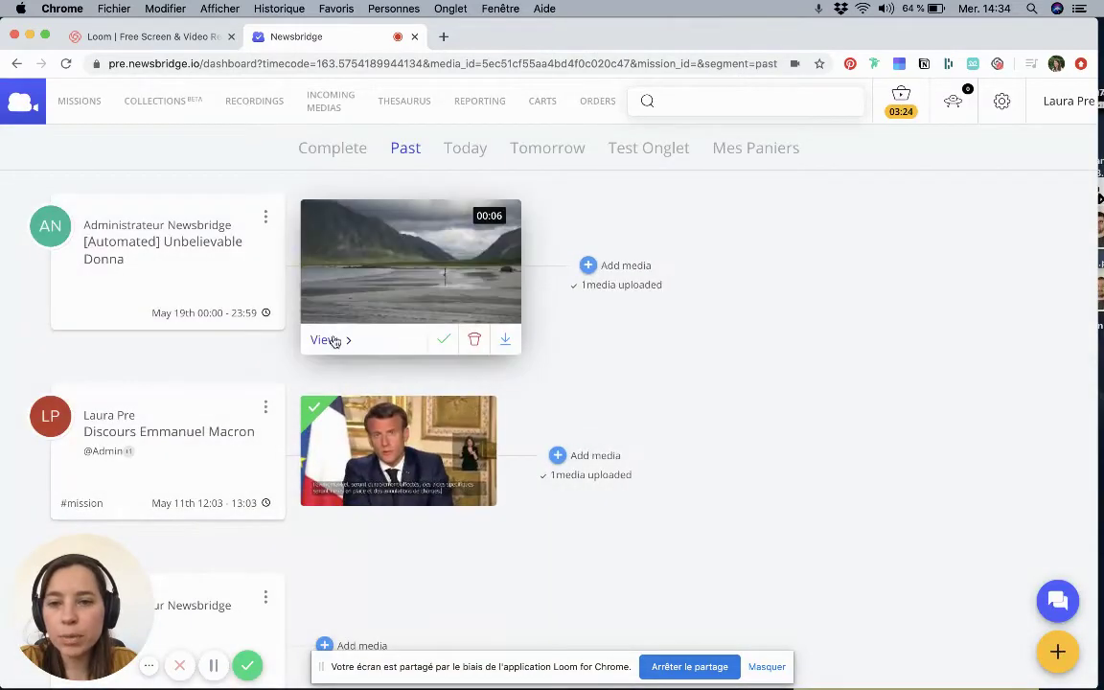
{"action": "left_click", "coordinate": [379, 283]}
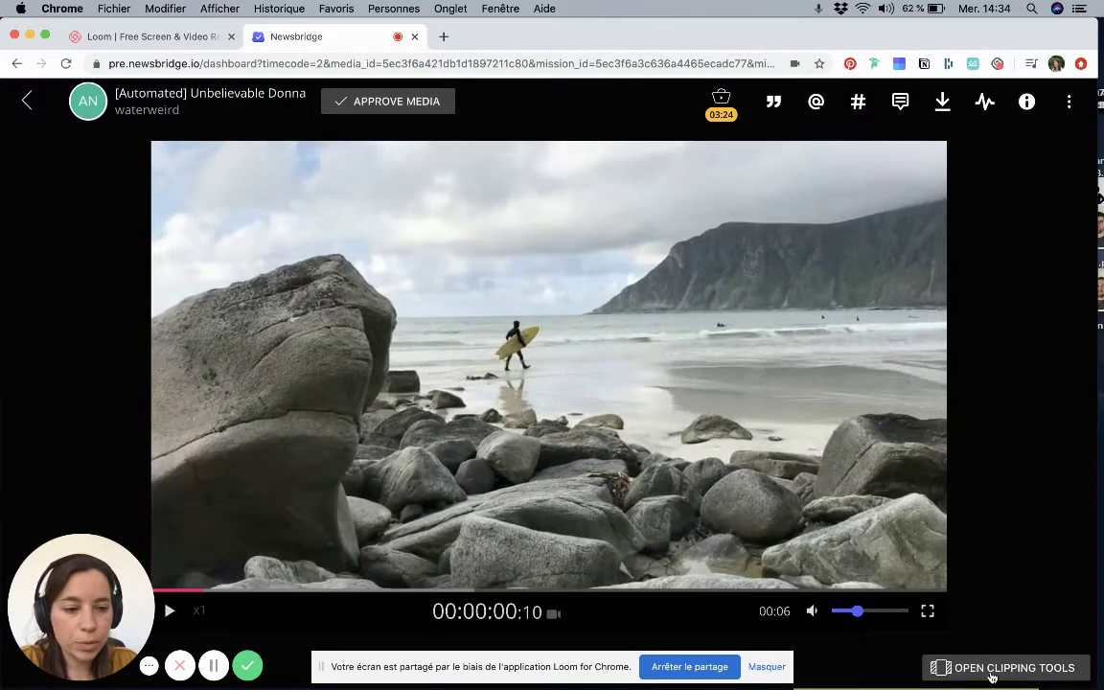
{"action": "left_click", "coordinate": [991, 668]}
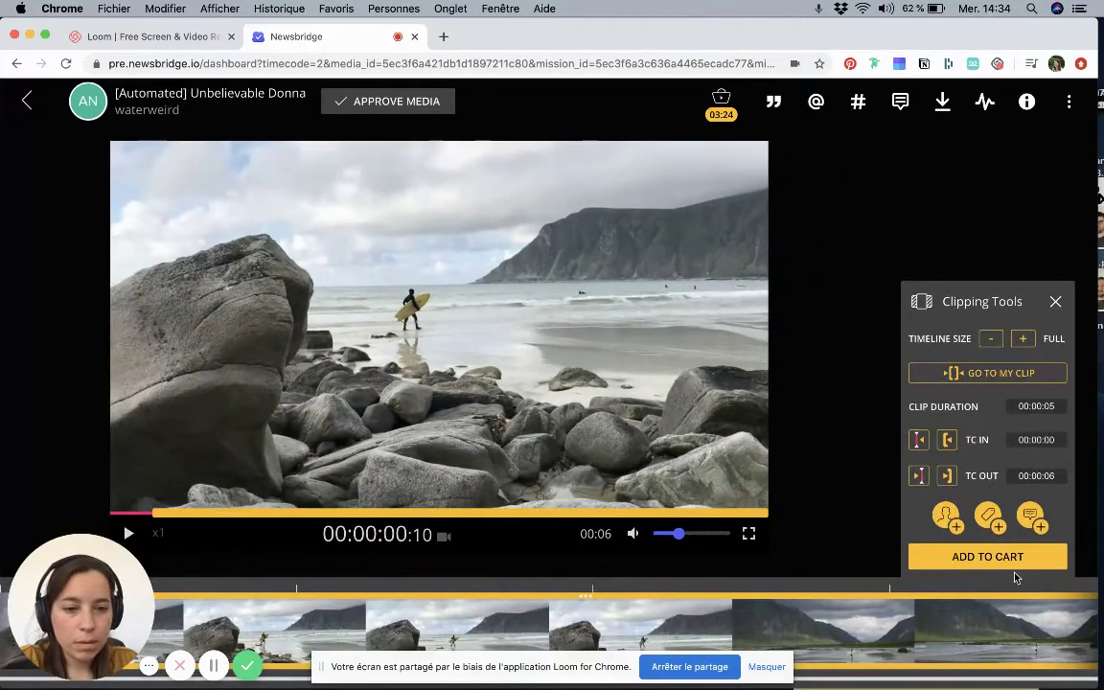
{"action": "left_click", "coordinate": [1012, 565]}
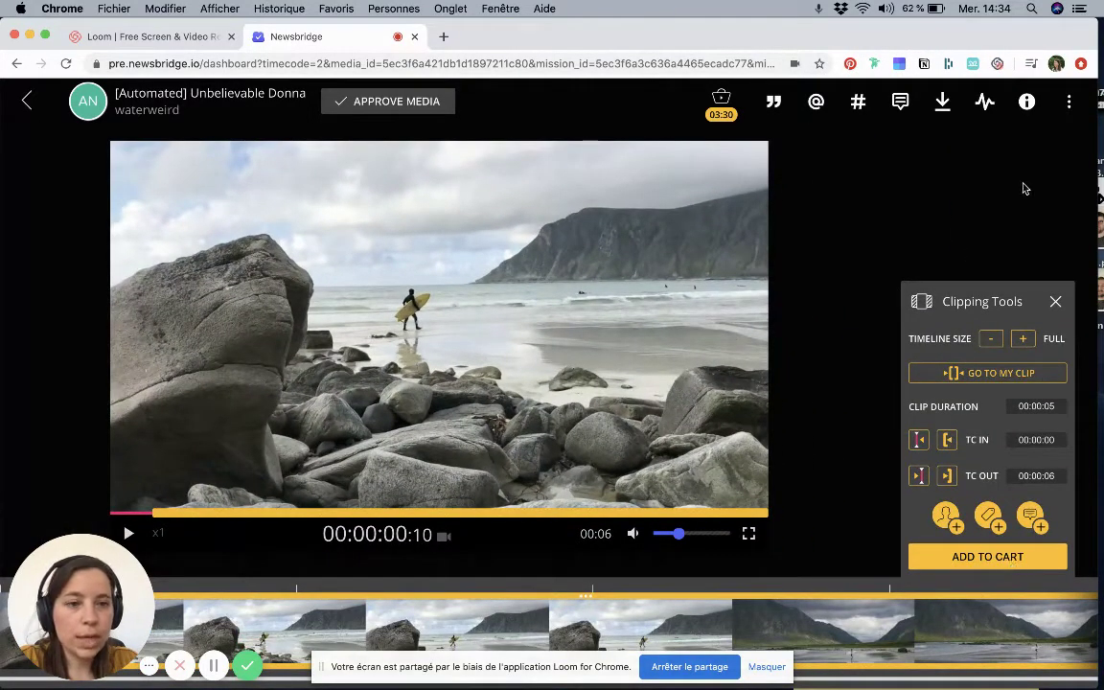
{"action": "left_click", "coordinate": [1054, 300]}
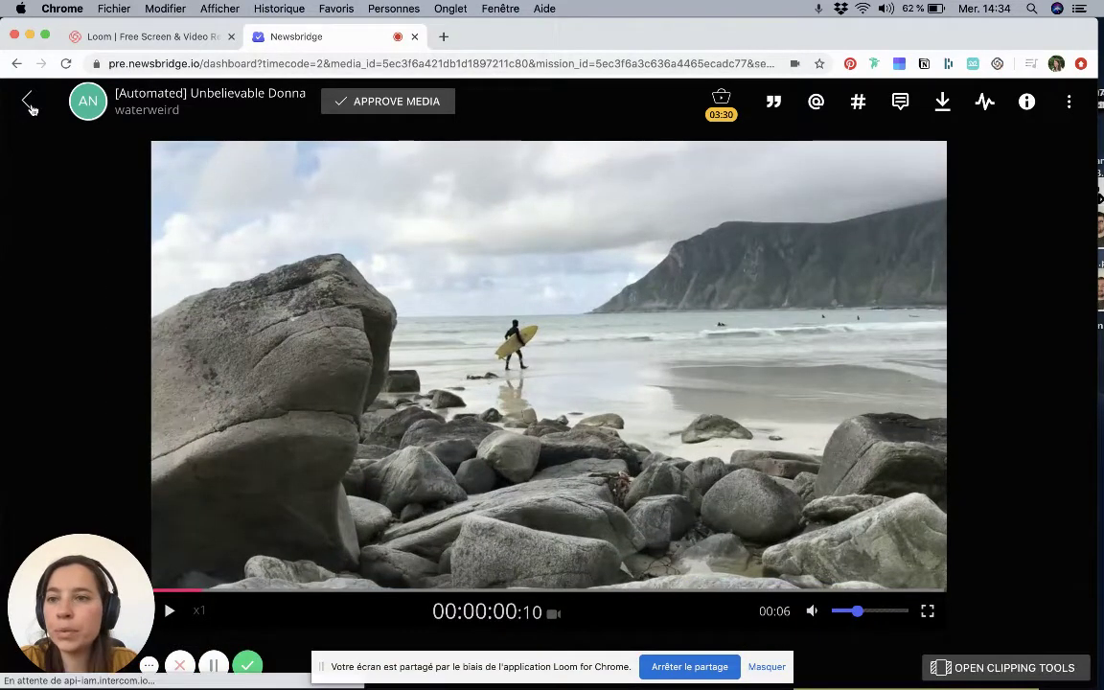
{"action": "left_click", "coordinate": [26, 100]}
Step: Open the cart and reorder its subclips, moving the third above the 29-second one and waterweird into second place
{"action": "scroll", "coordinate": [591, 405], "scroll_direction": "up", "scroll_amount": 1}
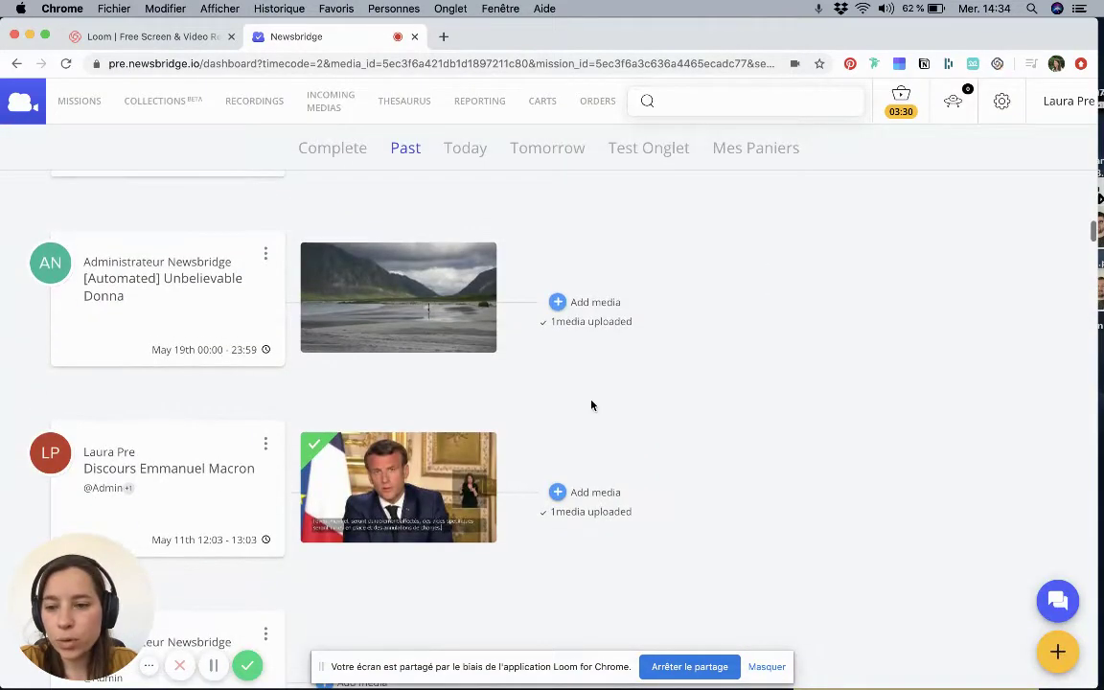
{"action": "scroll", "coordinate": [591, 405], "scroll_direction": "up", "scroll_amount": 2}
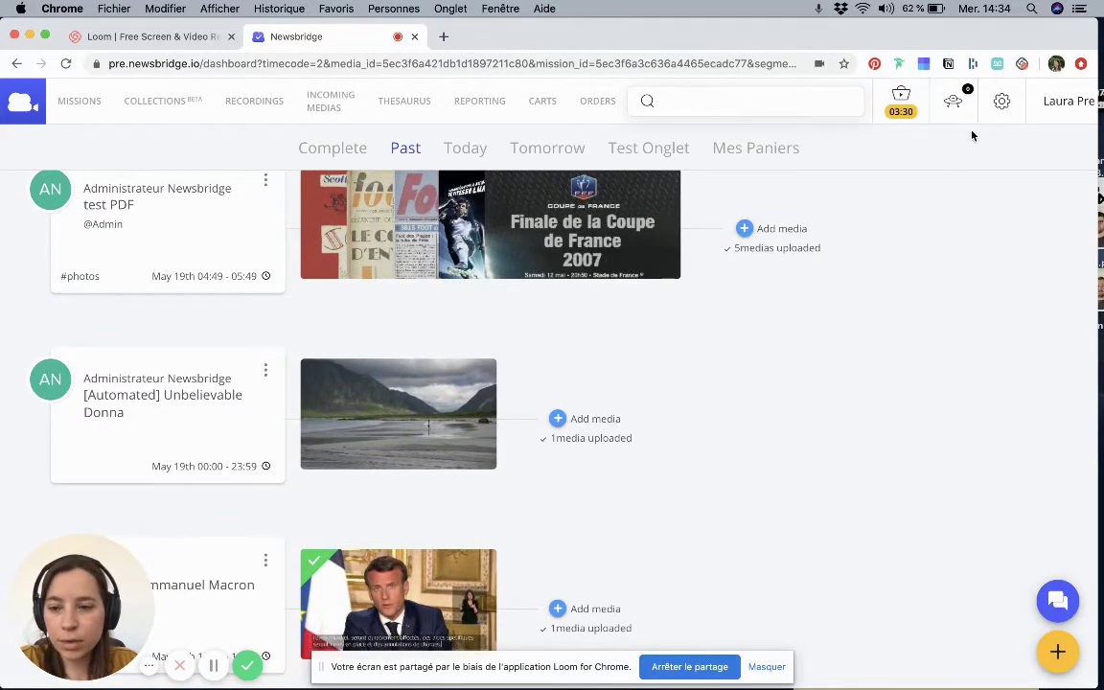
{"action": "left_click", "coordinate": [903, 100]}
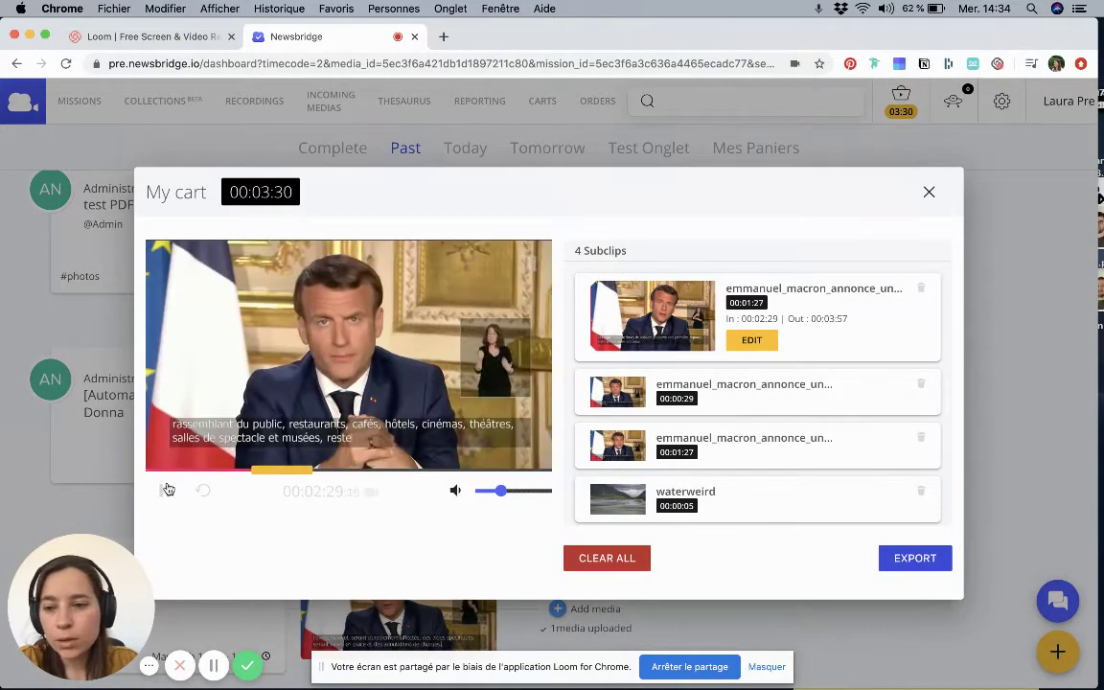
{"action": "left_click", "coordinate": [164, 491]}
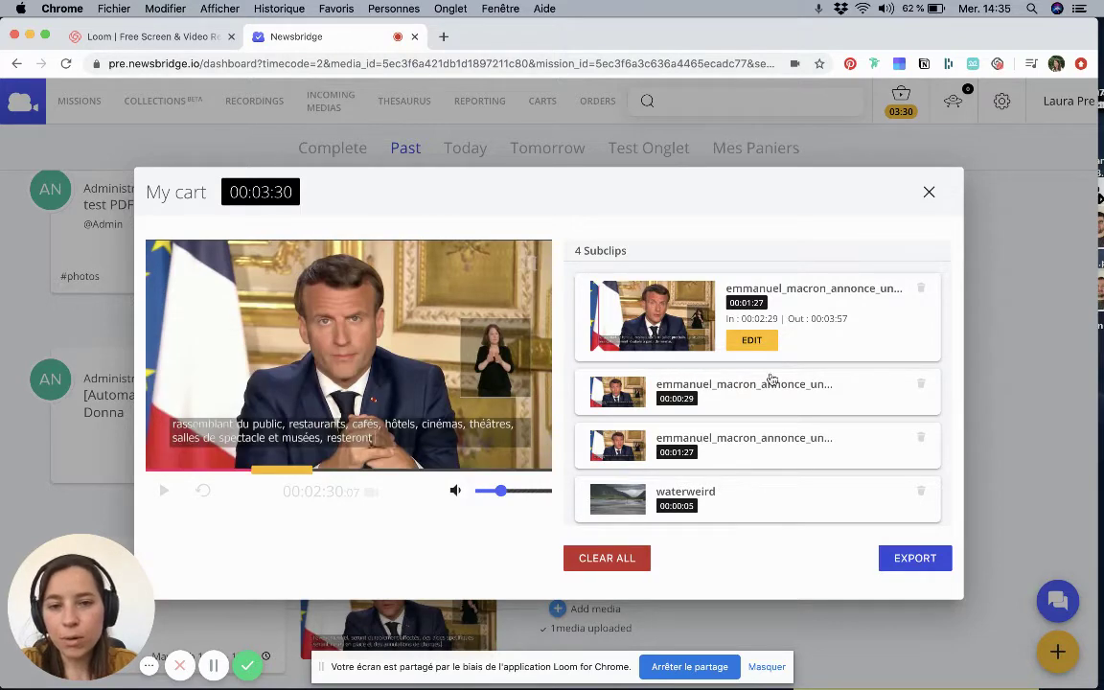
{"action": "left_click", "coordinate": [805, 399]}
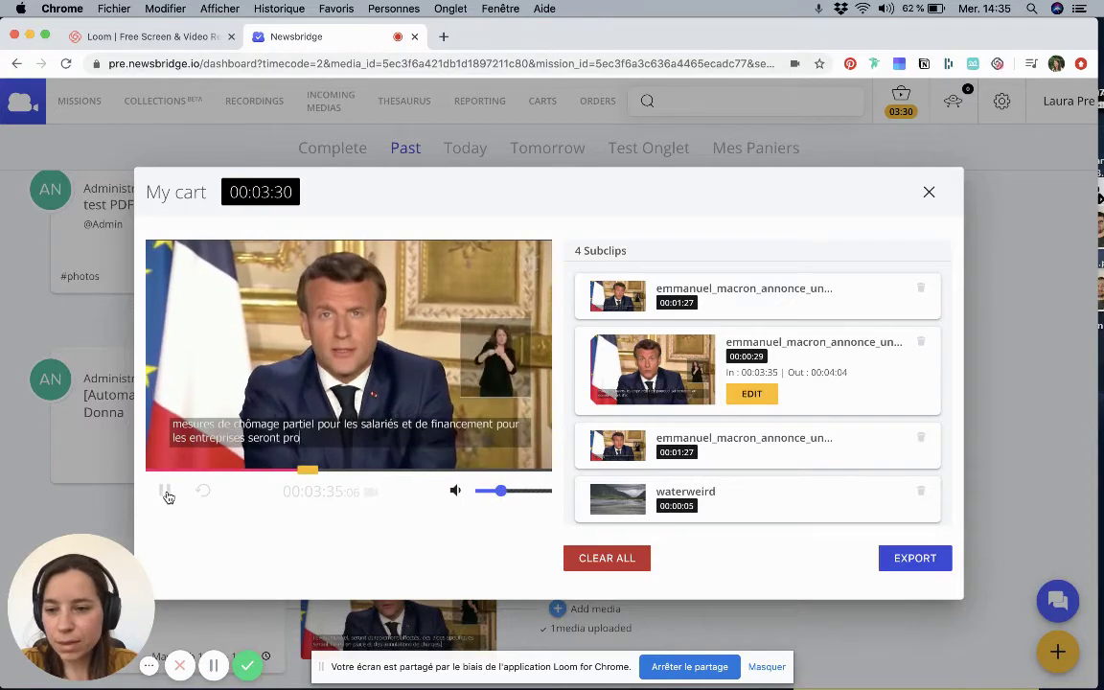
{"action": "left_click", "coordinate": [166, 492]}
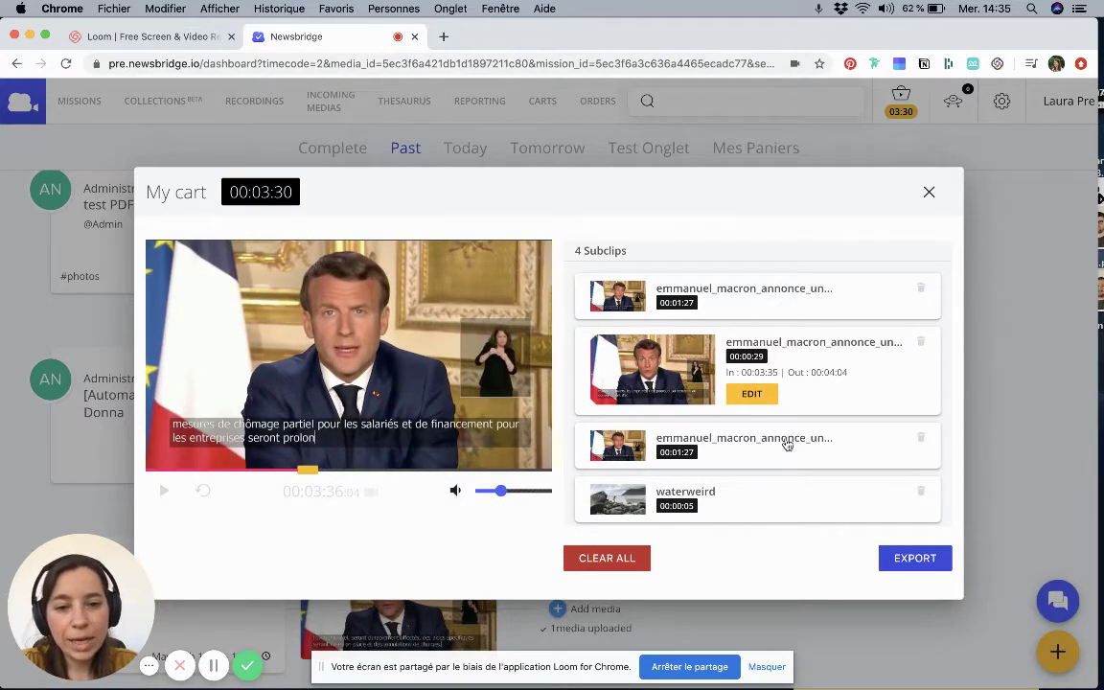
{"action": "left_click_drag", "start_coordinate": [783, 444], "coordinate": [793, 361]}
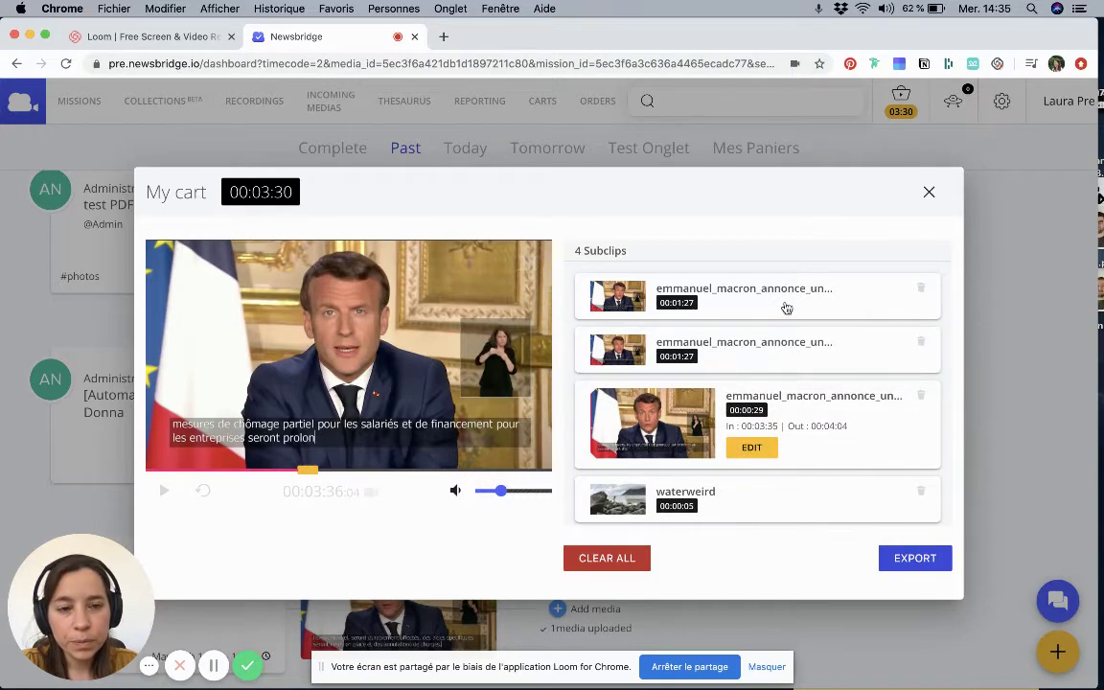
{"action": "left_click_drag", "start_coordinate": [788, 515], "coordinate": [789, 342]}
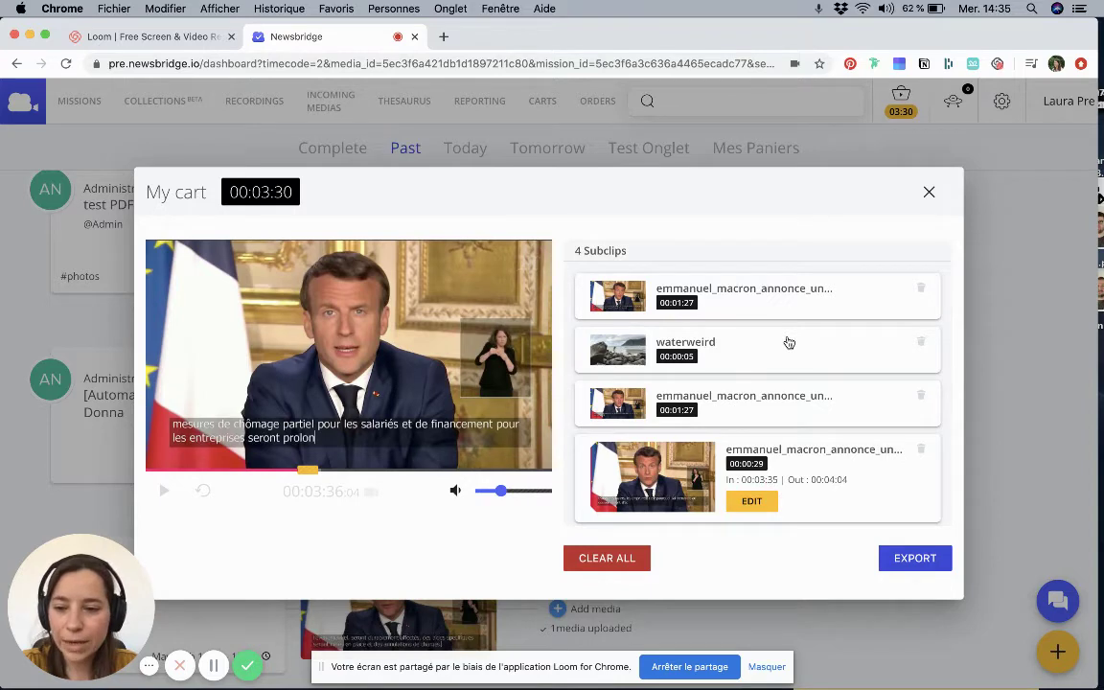
Step: Start exporting the cart, name it "Extraits discours Emmanuel Macron", and continue to the export formats
{"action": "left_click", "coordinate": [906, 565]}
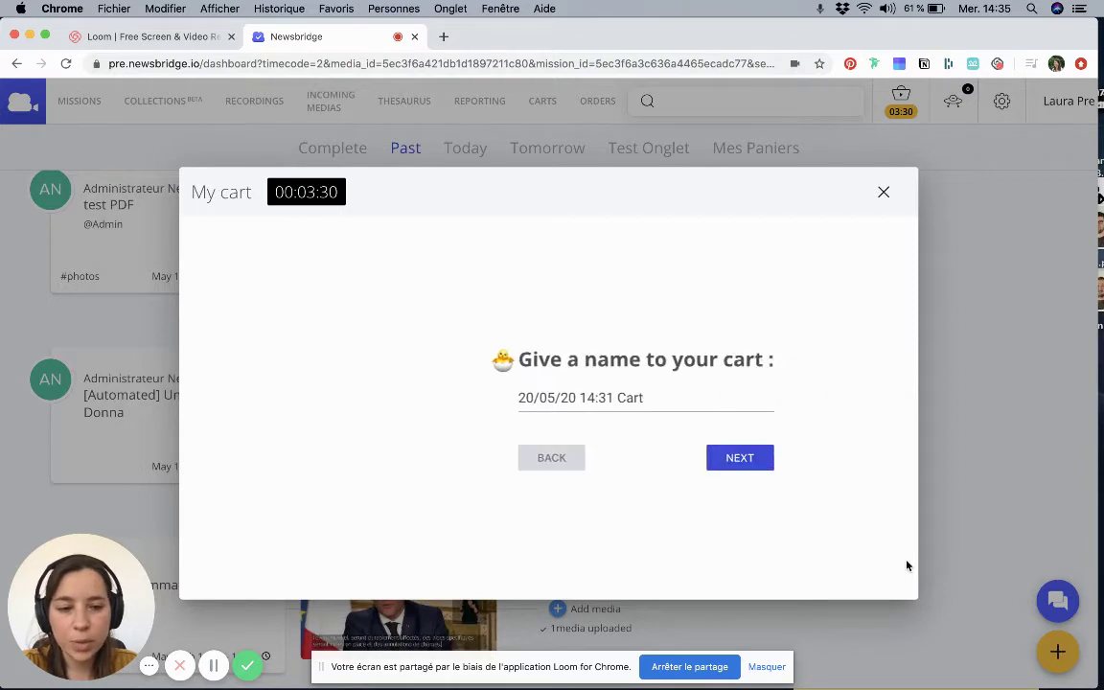
{"action": "left_click", "coordinate": [563, 401]}
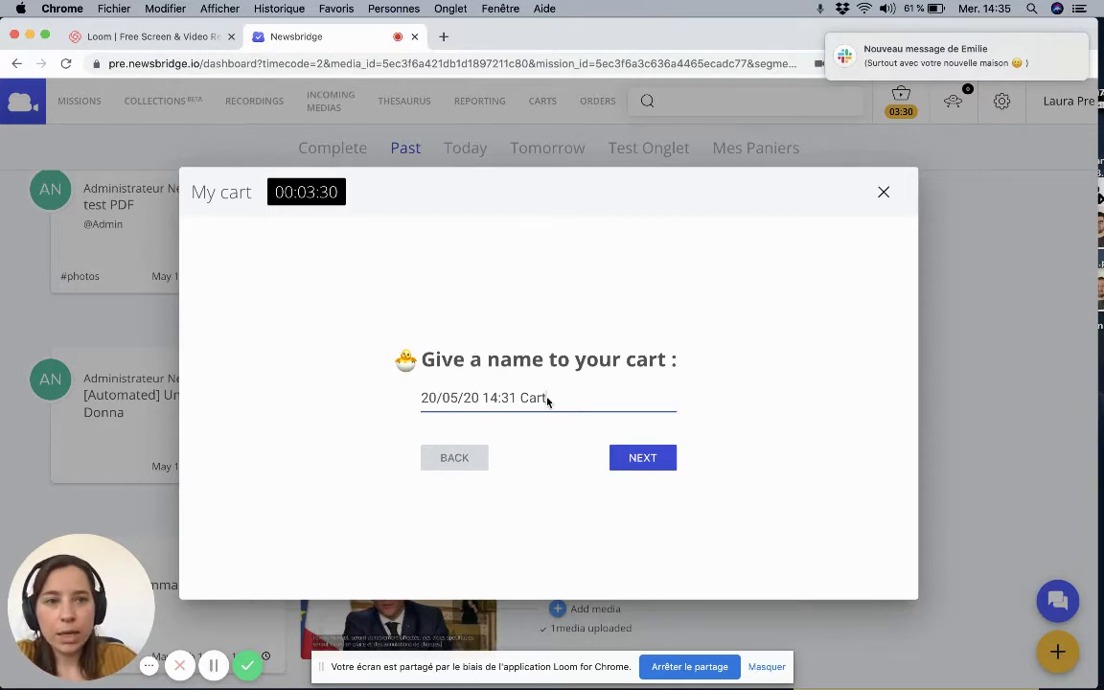
{"action": "left_click_drag", "start_coordinate": [547, 399], "coordinate": [416, 403]}
{"action": "key", "text": "BackSpace"}
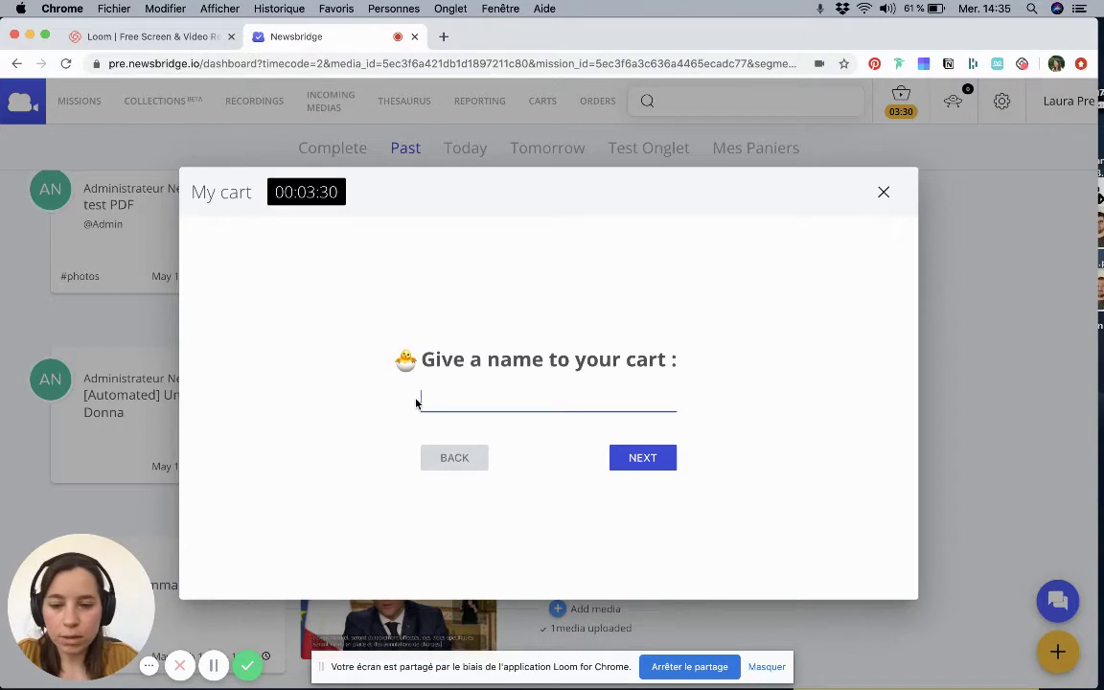
{"action": "type", "text": "Ext"}
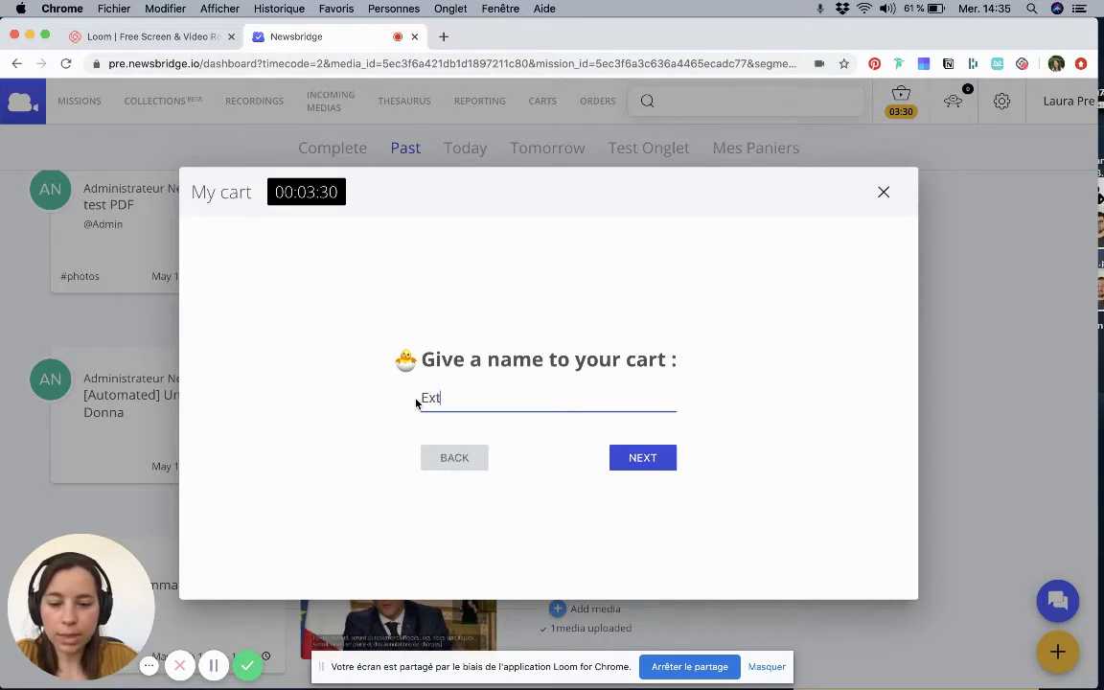
{"action": "type", "text": "raits di"}
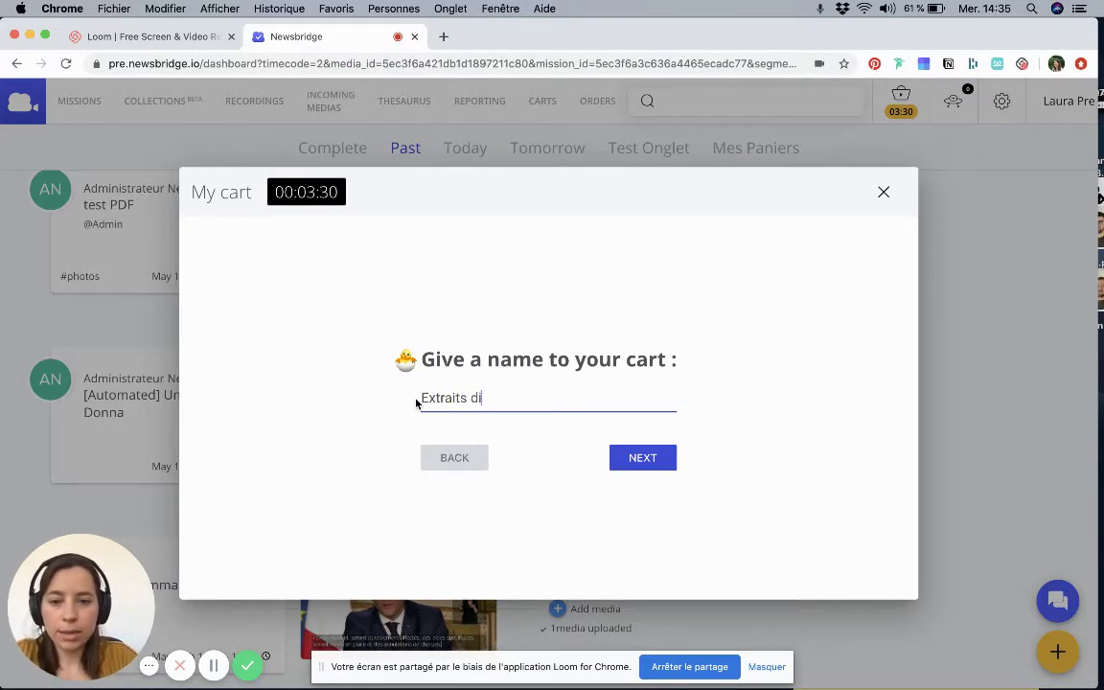
{"action": "type", "text": "scours Emmanu"}
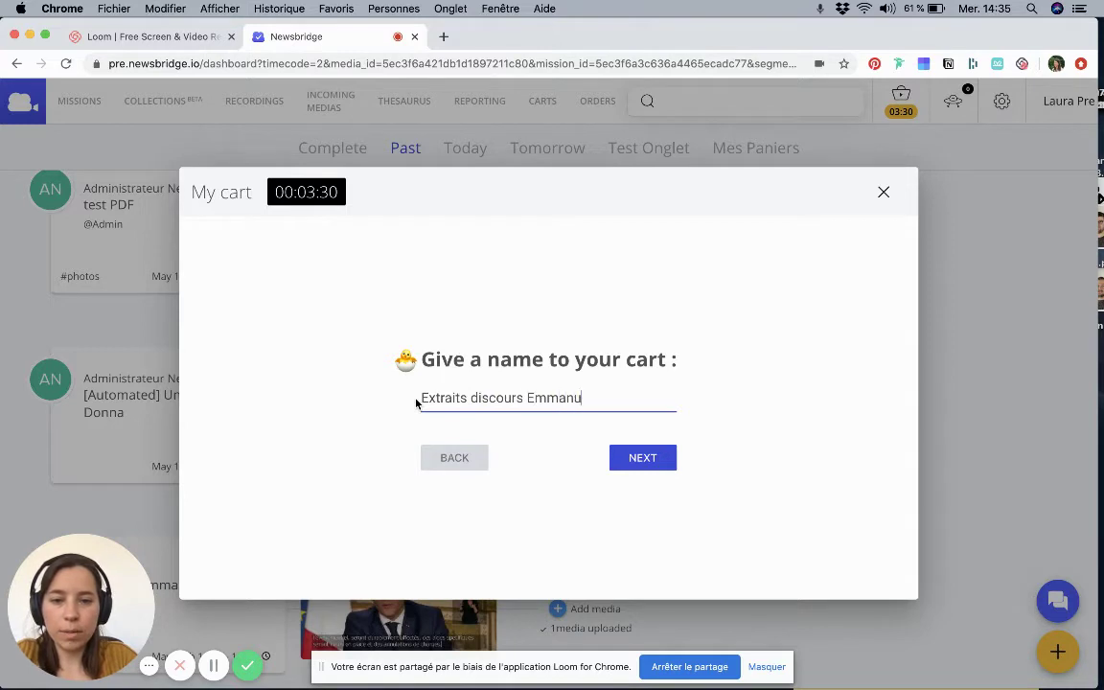
{"action": "type", "text": "el Macron"}
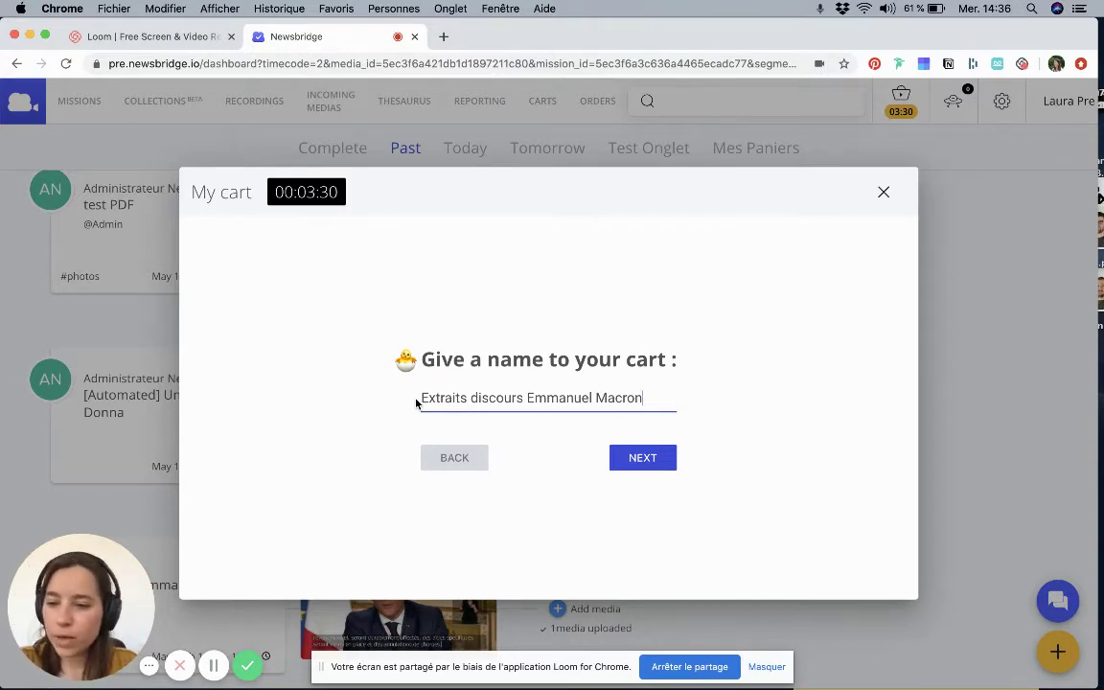
{"action": "left_click", "coordinate": [669, 456]}
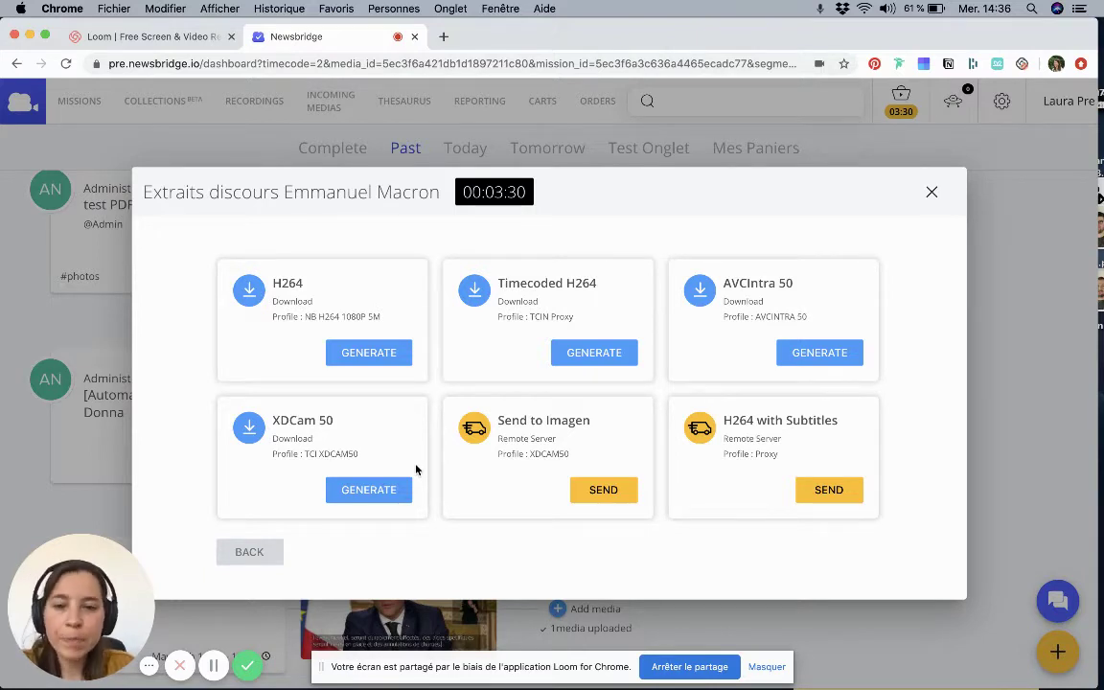
Step: Review the available export formats and generate the H264 download with the NB H264 1080P 5M profile
{"action": "scroll", "coordinate": [416, 470], "scroll_direction": "down", "scroll_amount": 3}
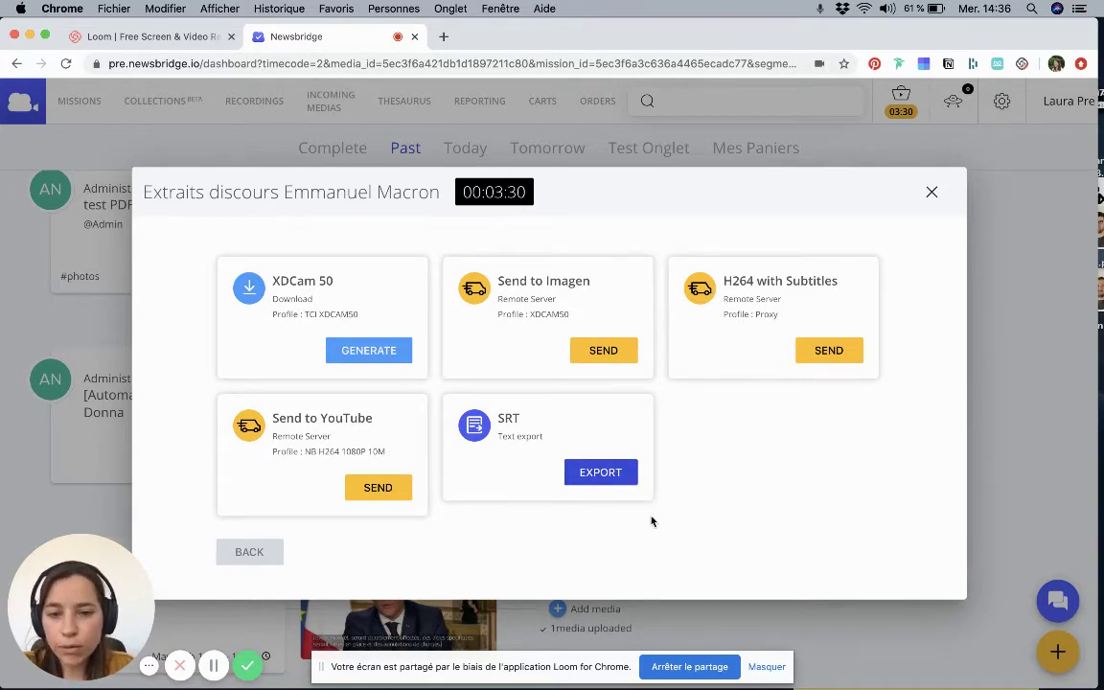
{"action": "scroll", "coordinate": [651, 521], "scroll_direction": "up", "scroll_amount": 3}
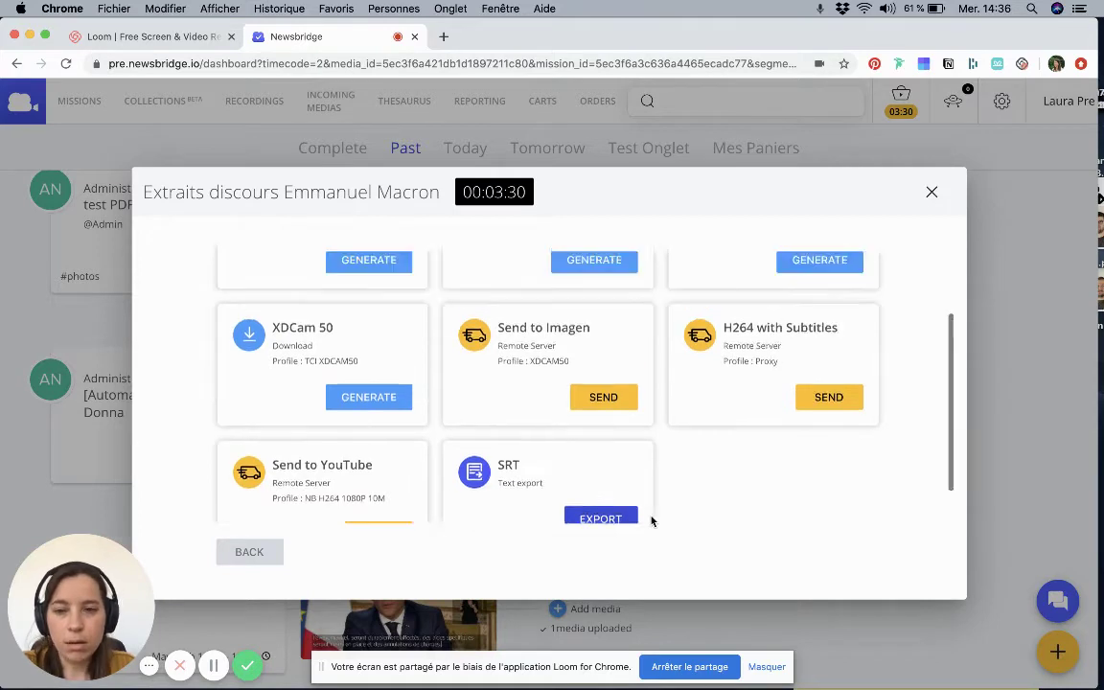
{"action": "left_click", "coordinate": [370, 352]}
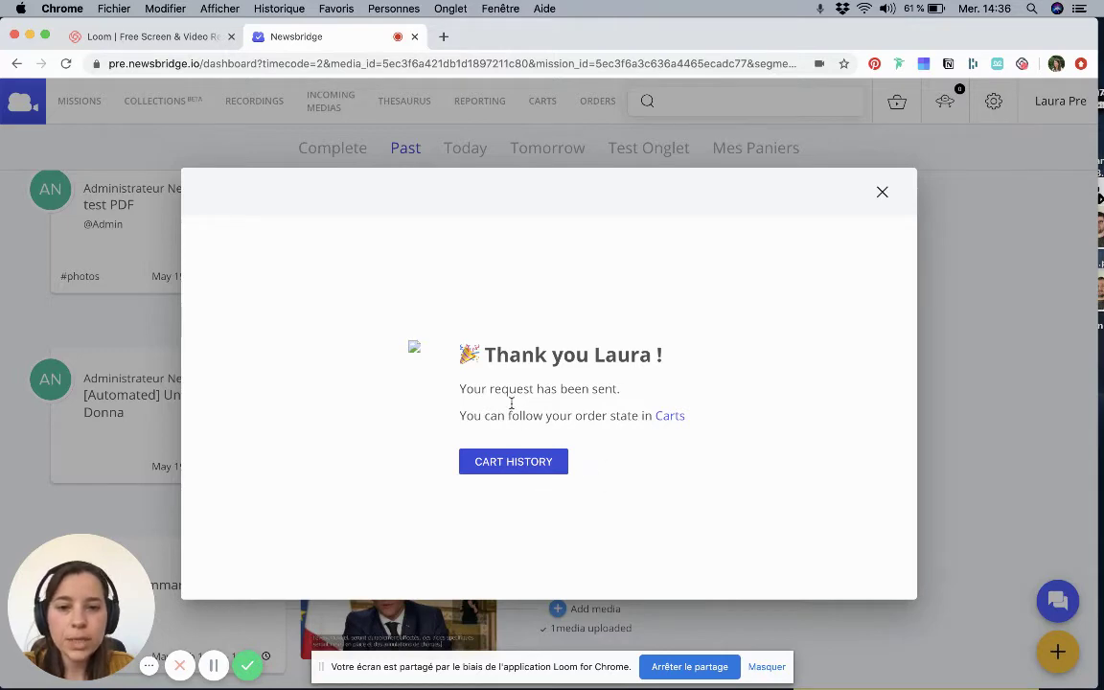
Step: Dismiss the export request confirmation and open the list of exported carts
{"action": "left_click", "coordinate": [882, 191]}
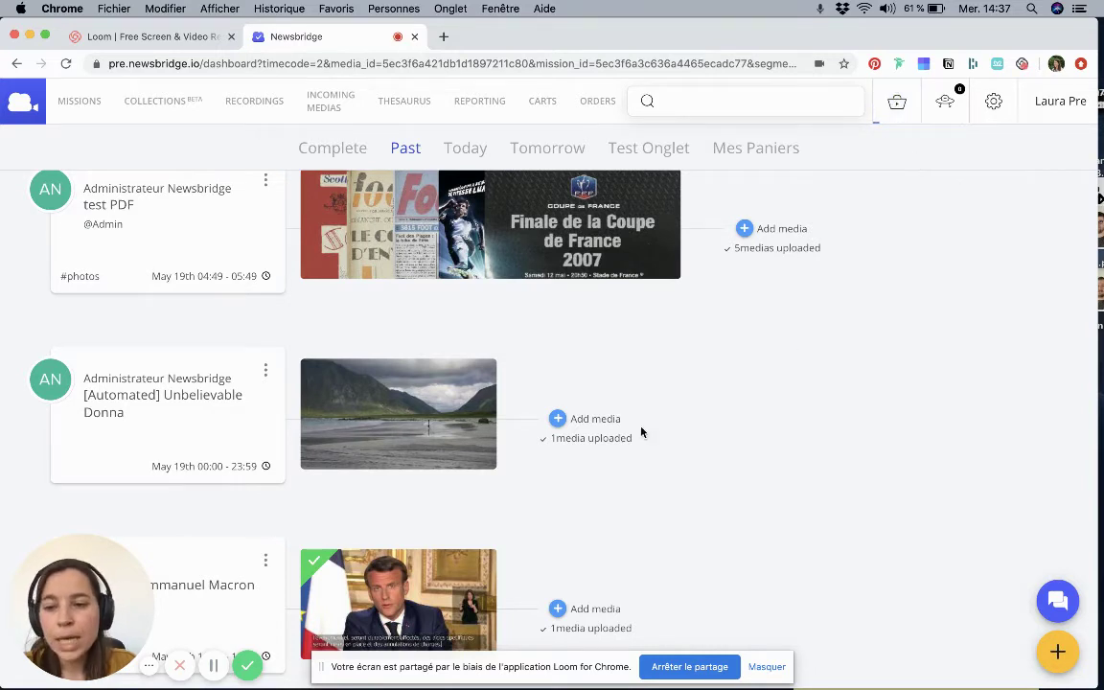
{"action": "left_click", "coordinate": [546, 114]}
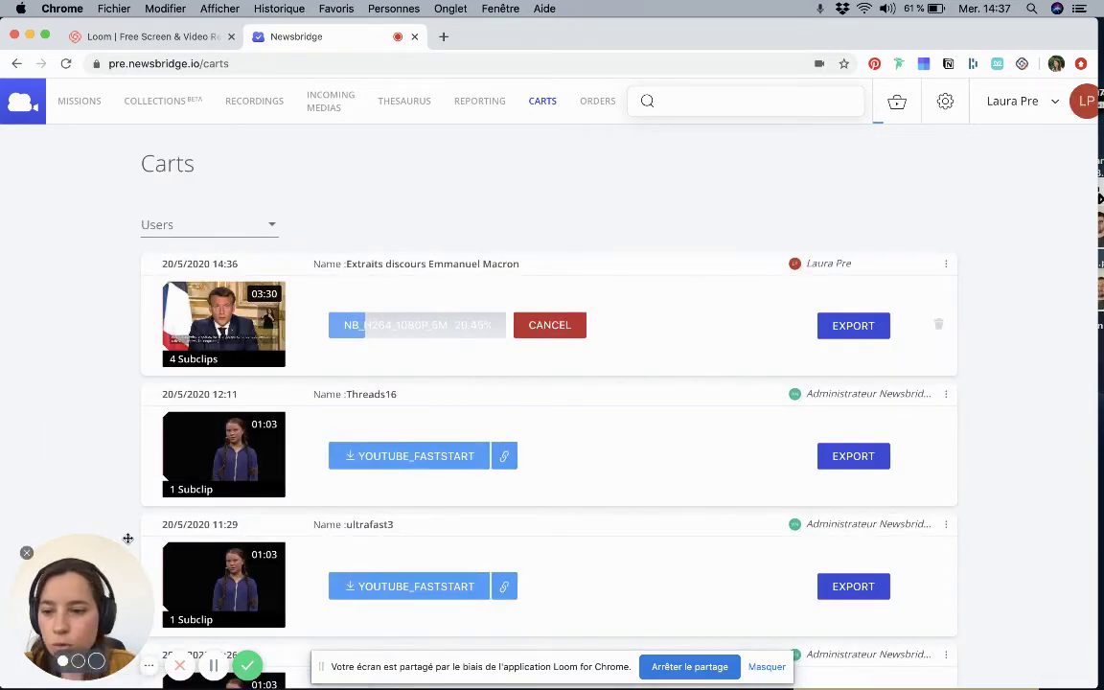
{"action": "scroll", "coordinate": [129, 536], "scroll_direction": "down", "scroll_amount": 2}
{"action": "scroll", "coordinate": [98, 443], "scroll_direction": "up", "scroll_amount": 1}
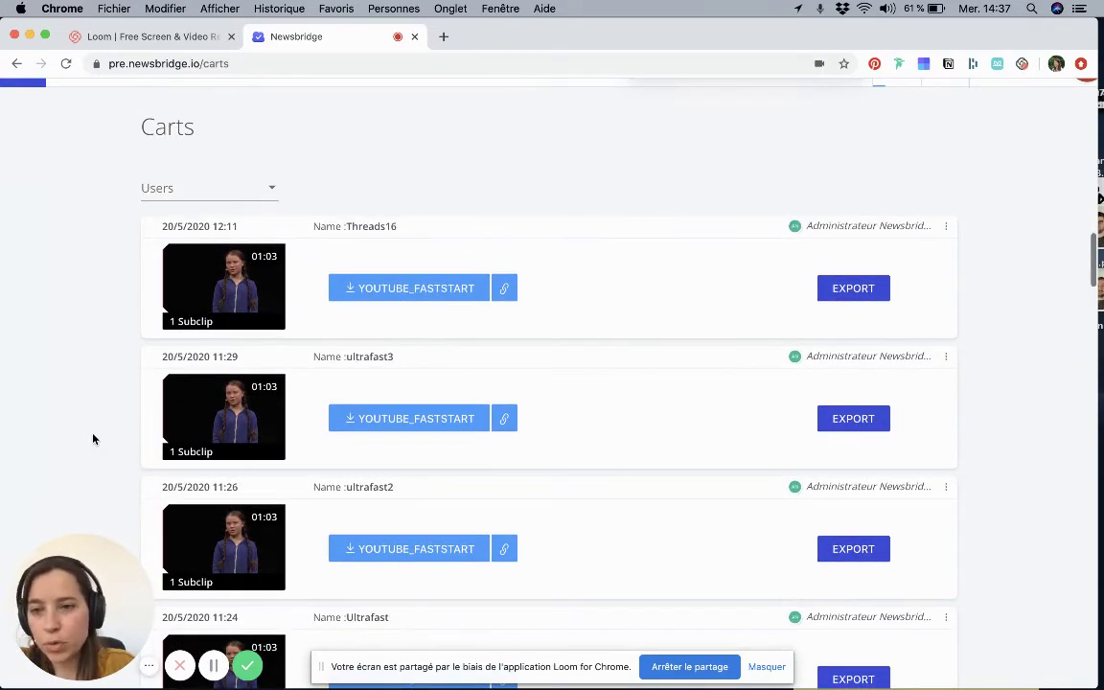
Step: Filter the Carts list by user so it is limited to the signed-in user's own carts
{"action": "left_click", "coordinate": [266, 191]}
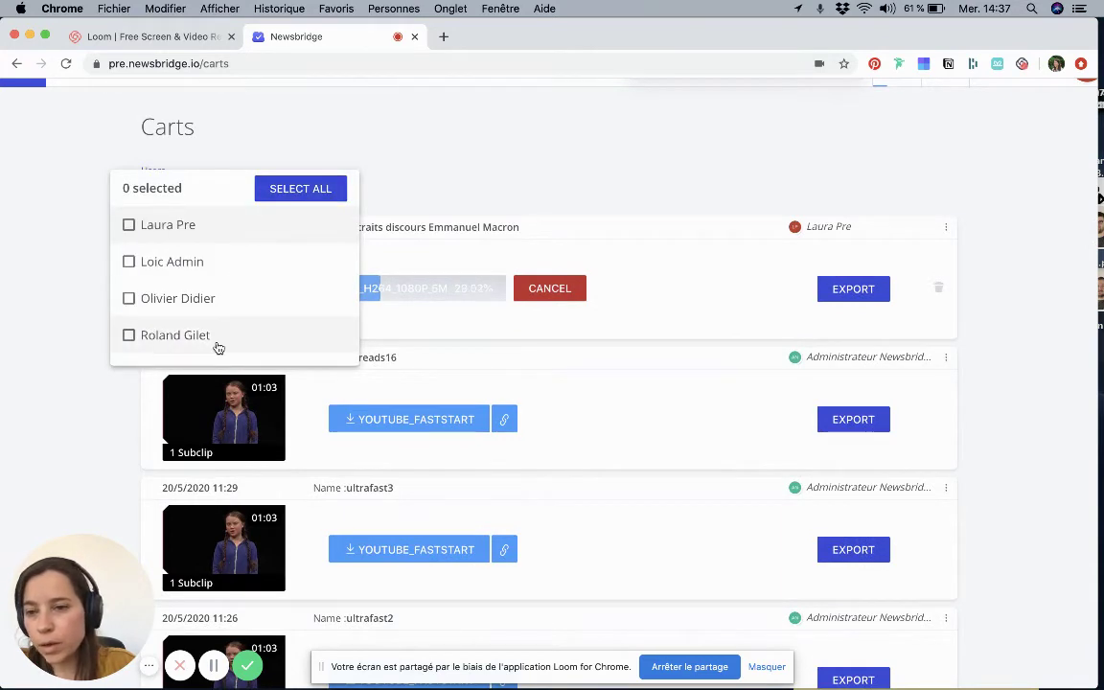
{"action": "scroll", "coordinate": [218, 347], "scroll_direction": "down", "scroll_amount": 15}
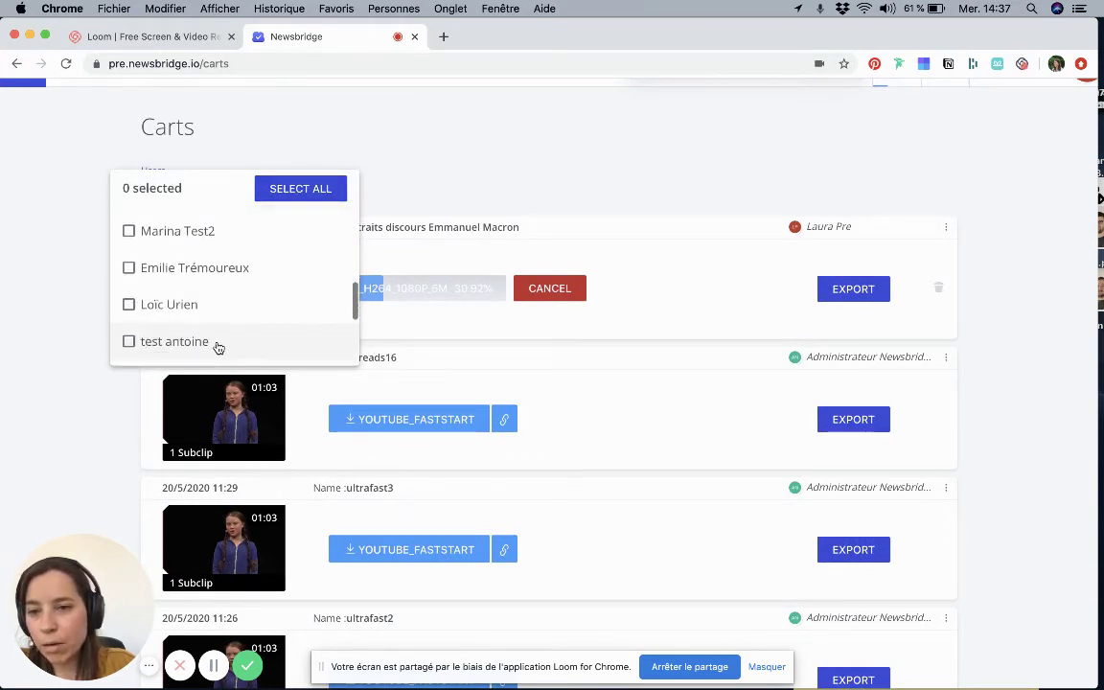
{"action": "scroll", "coordinate": [218, 347], "scroll_direction": "down", "scroll_amount": 5}
{"action": "scroll", "coordinate": [218, 347], "scroll_direction": "up", "scroll_amount": 20}
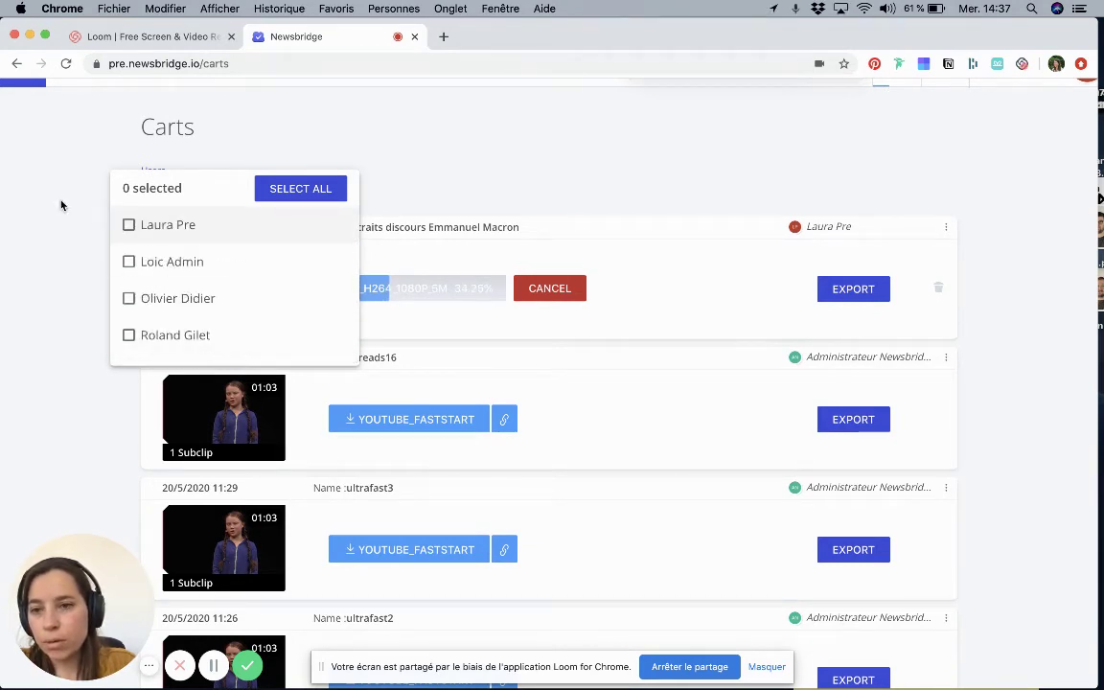
{"action": "left_click", "coordinate": [129, 224]}
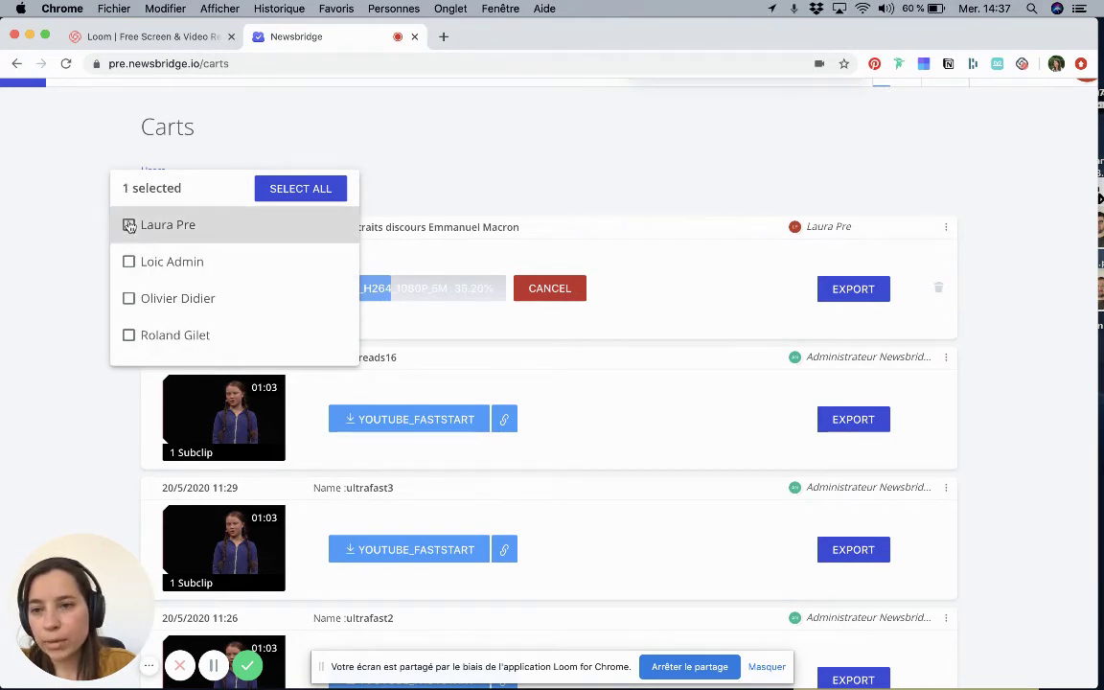
{"action": "left_click", "coordinate": [78, 252]}
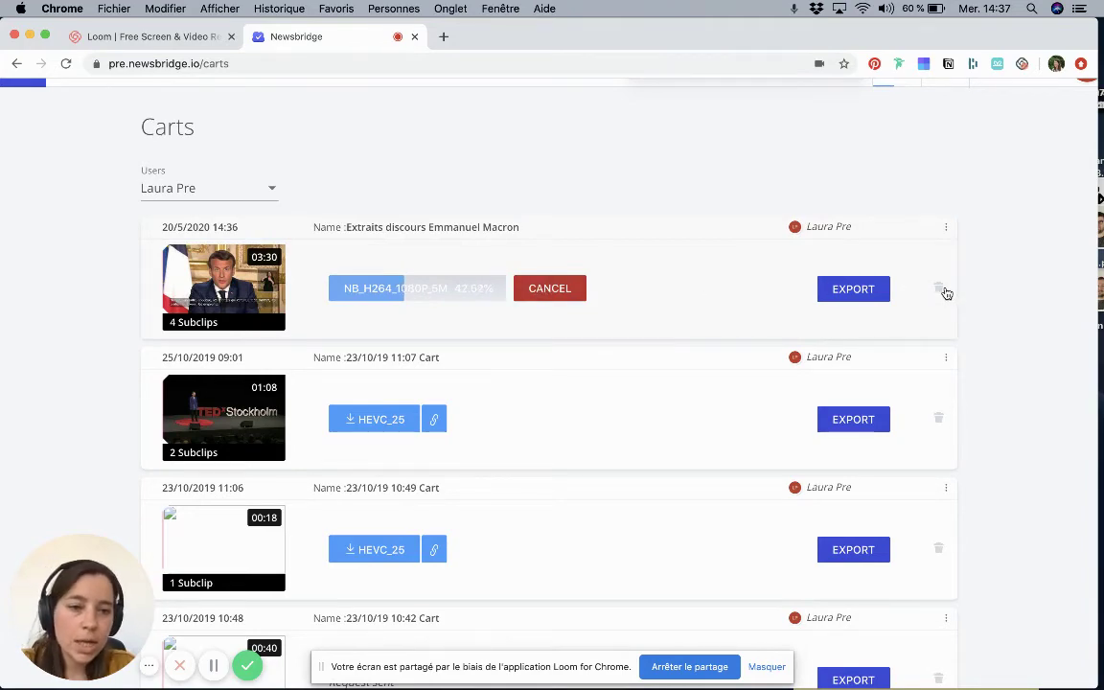
Step: Export the "Extraits discours Emmanuel Macron" cart as SRT text, download the subtitle file, and return to the Carts list
{"action": "left_click", "coordinate": [873, 290]}
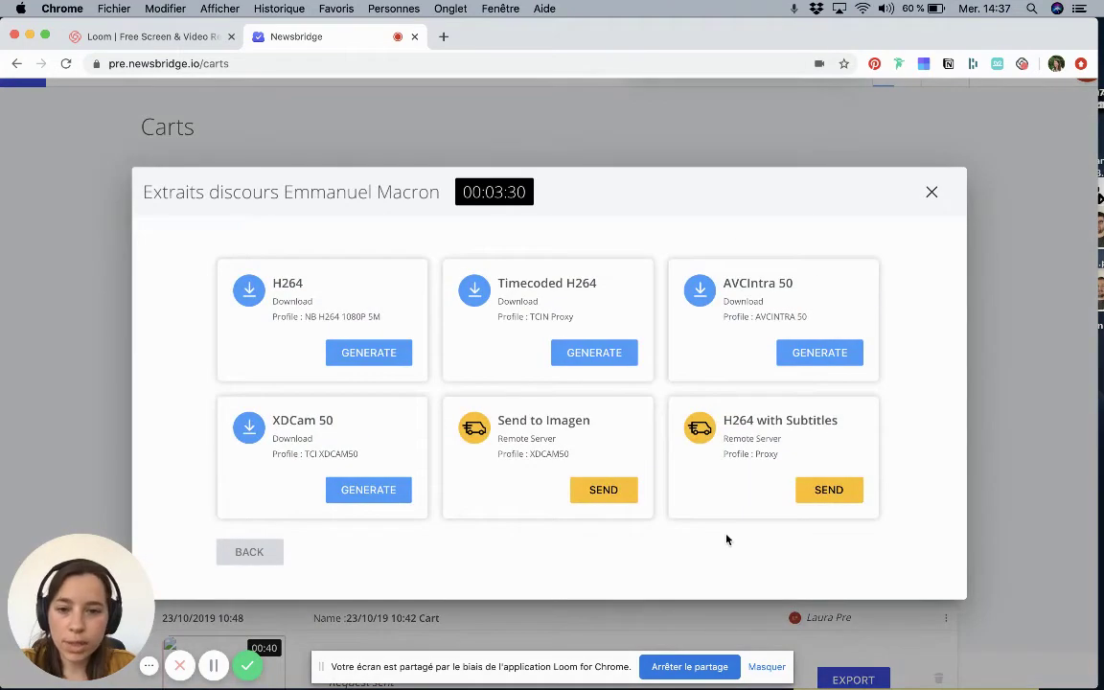
{"action": "scroll", "coordinate": [726, 436], "scroll_direction": "down", "scroll_amount": 3}
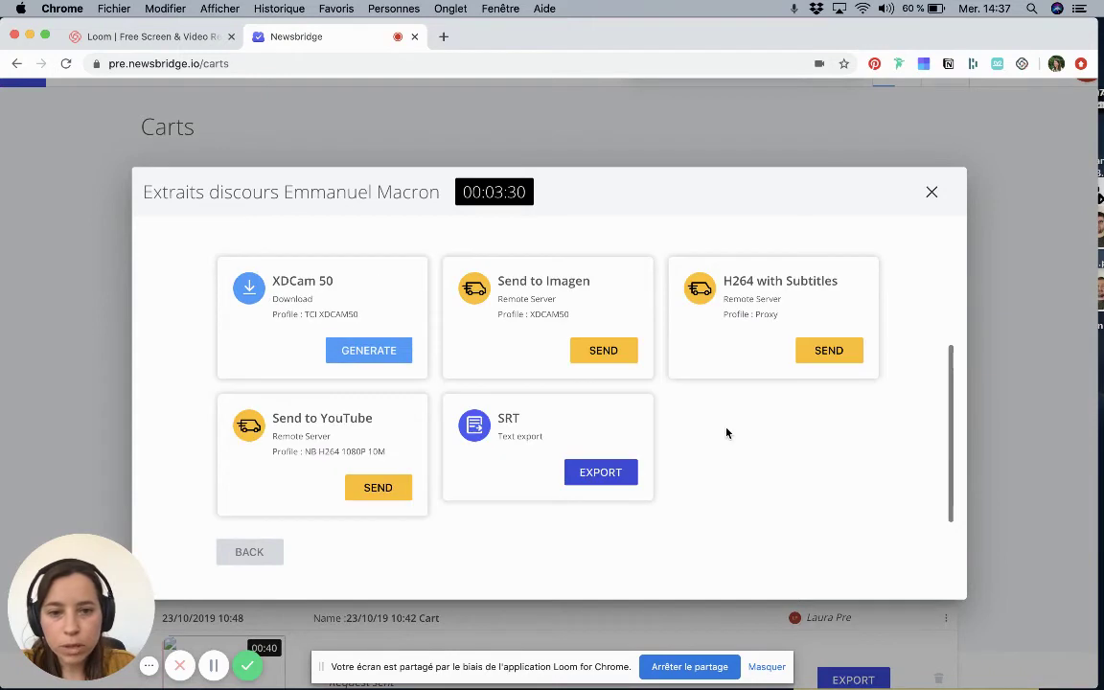
{"action": "left_click", "coordinate": [598, 471]}
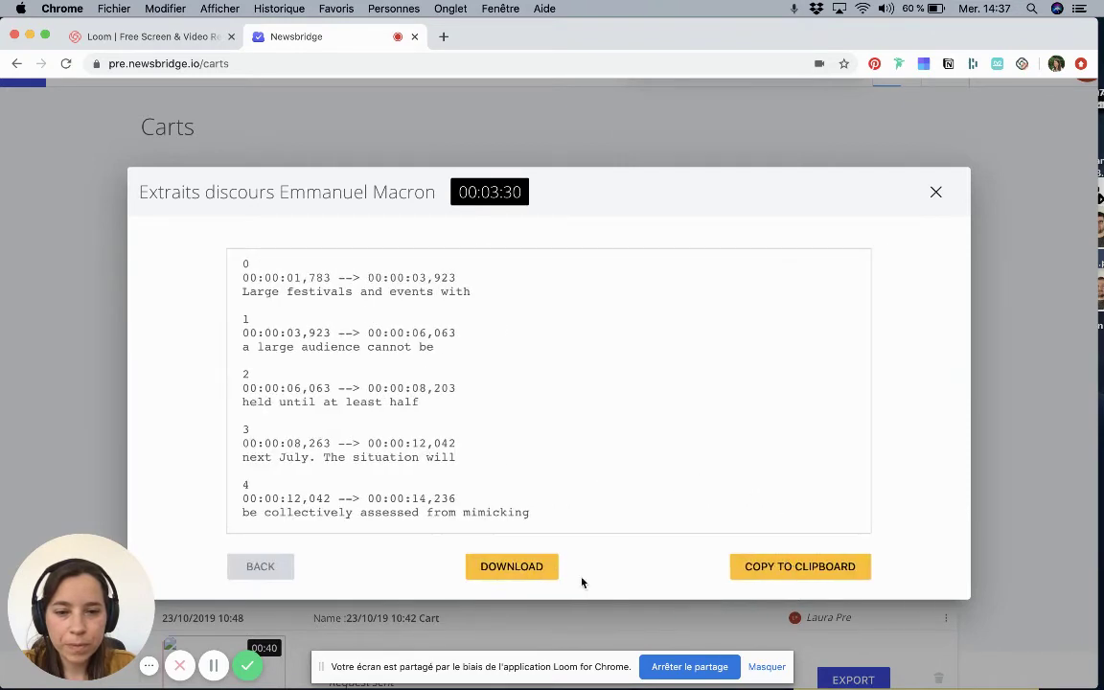
{"action": "left_click", "coordinate": [523, 569]}
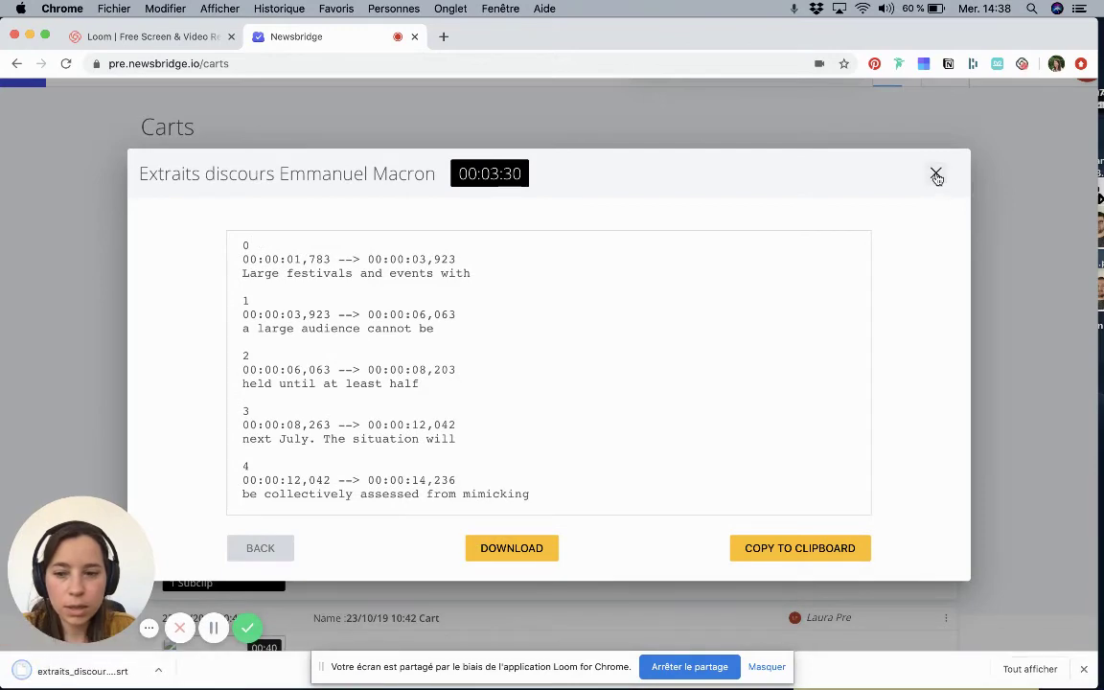
{"action": "left_click", "coordinate": [936, 177]}
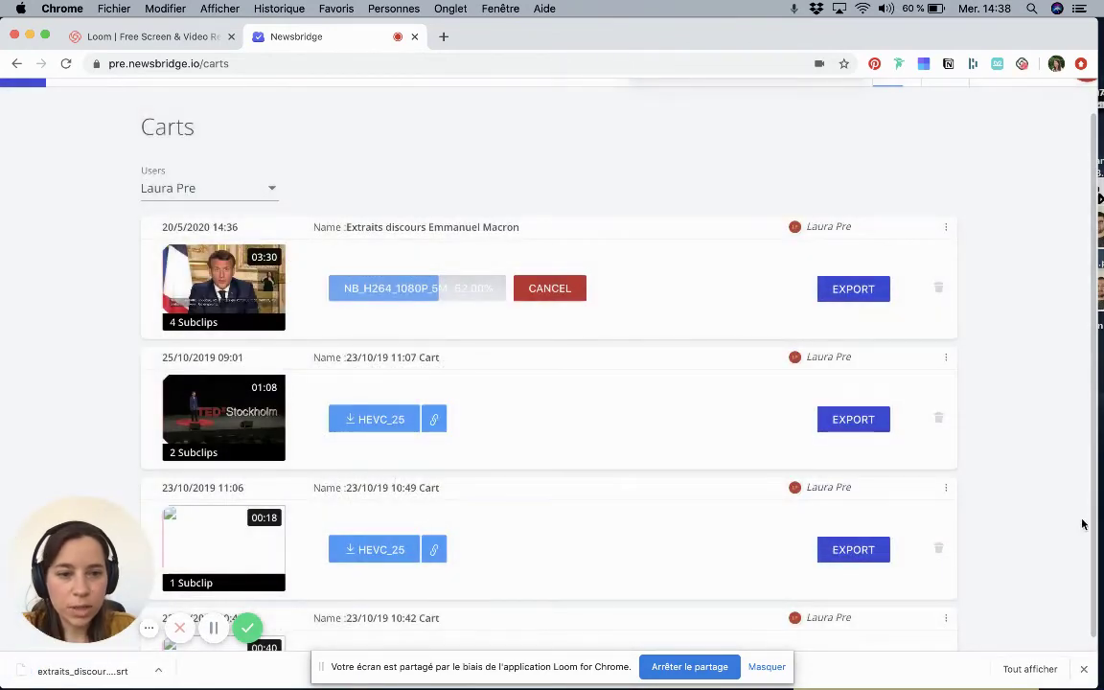
{"action": "left_click", "coordinate": [1085, 669]}
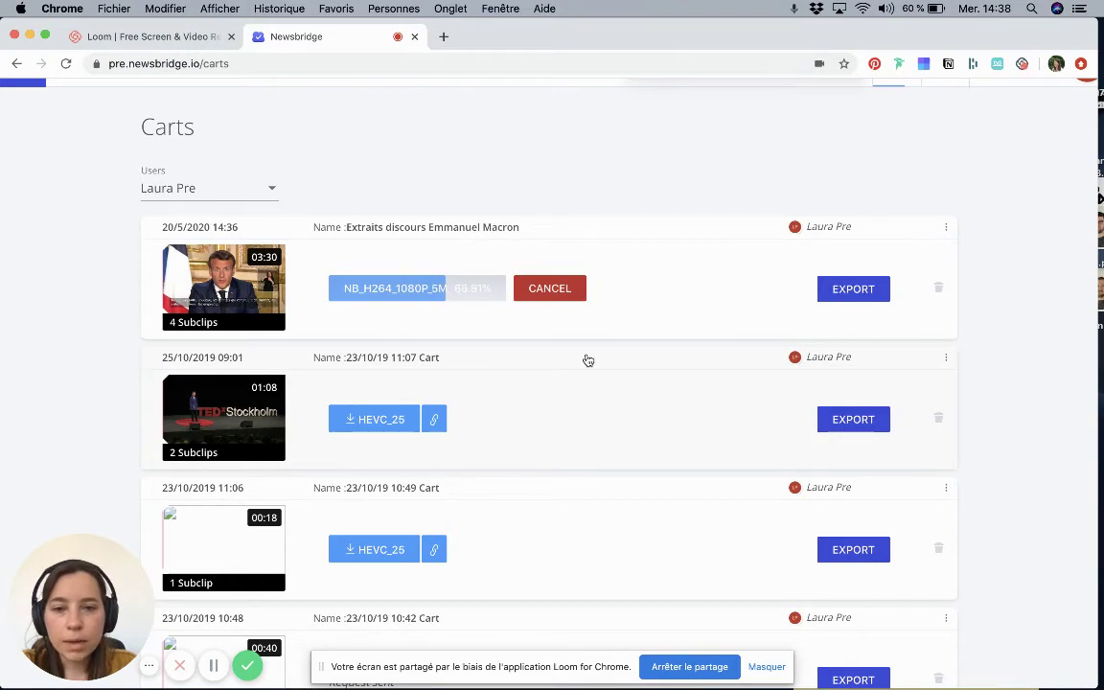
Step: Open the "23/10/19 11:07 Cart", examine its subclips and available export formats, and close it without exporting
{"action": "scroll", "coordinate": [587, 360], "scroll_direction": "down", "scroll_amount": 1}
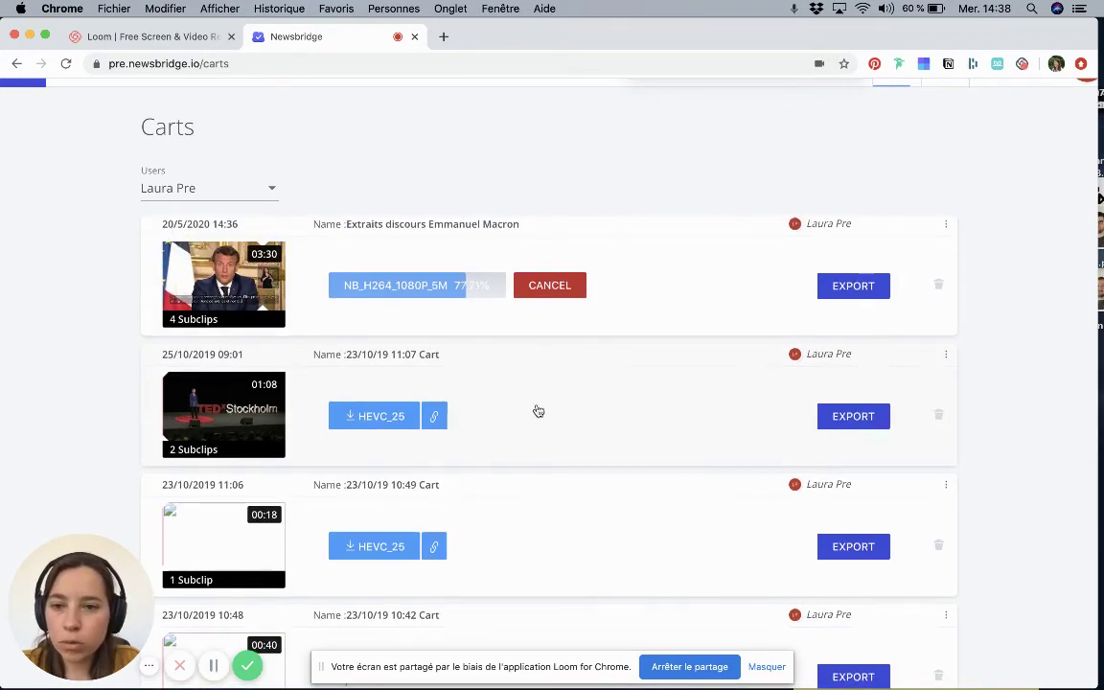
{"action": "left_click", "coordinate": [536, 410]}
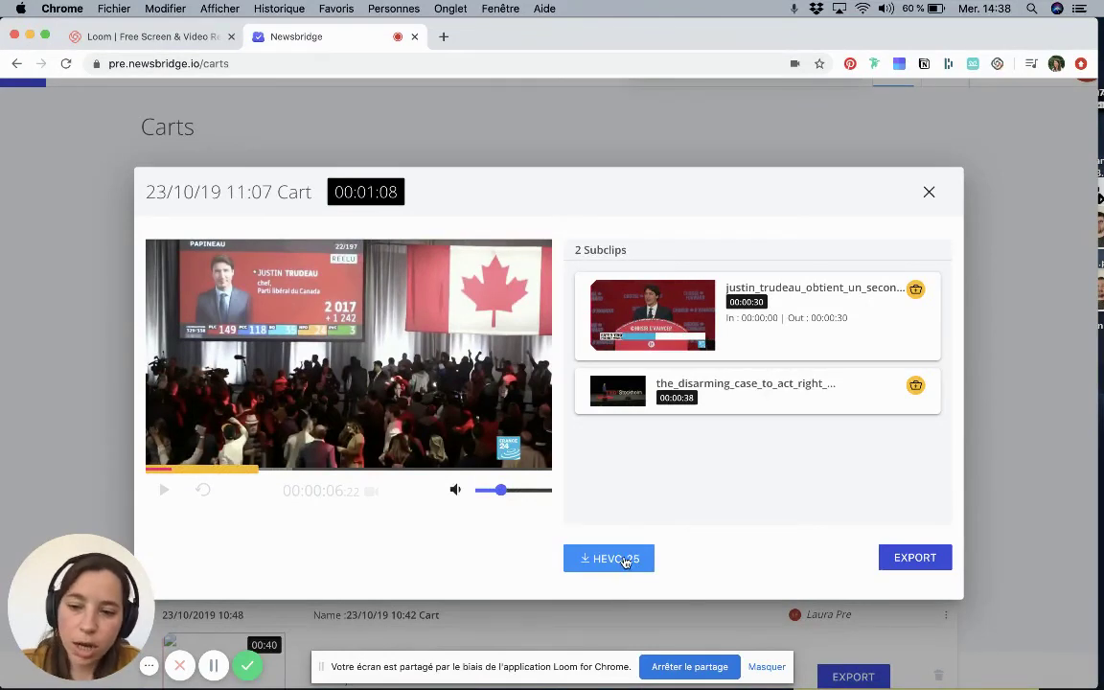
{"action": "left_click", "coordinate": [915, 560]}
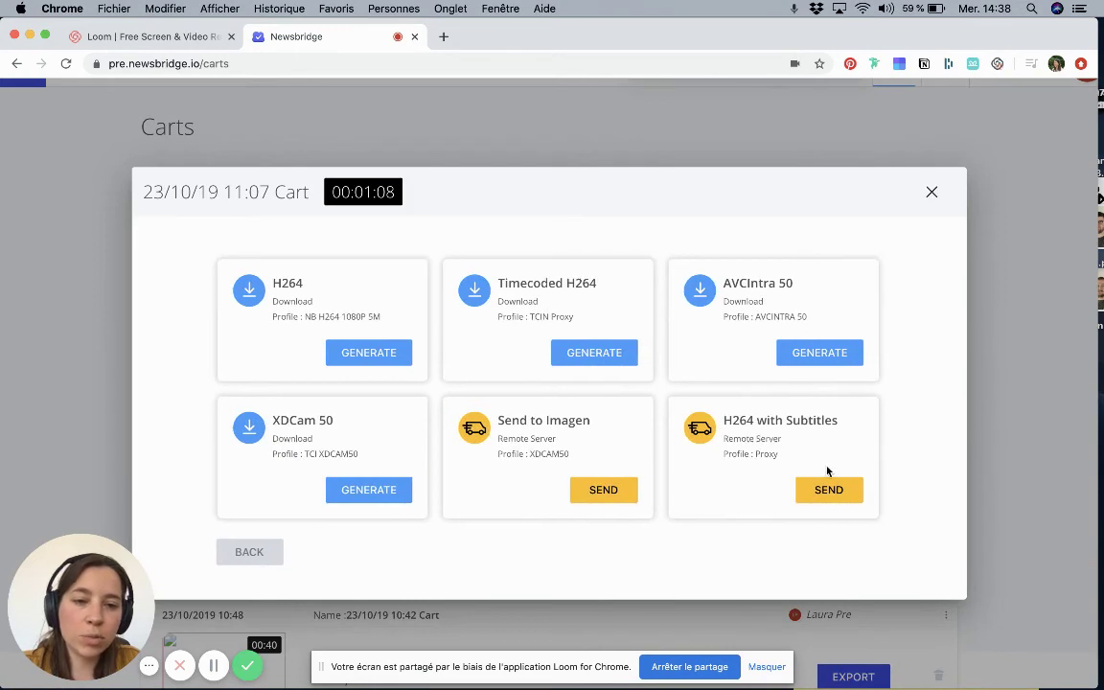
{"action": "scroll", "coordinate": [828, 471], "scroll_direction": "down", "scroll_amount": 3}
{"action": "scroll", "coordinate": [826, 471], "scroll_direction": "up", "scroll_amount": 3}
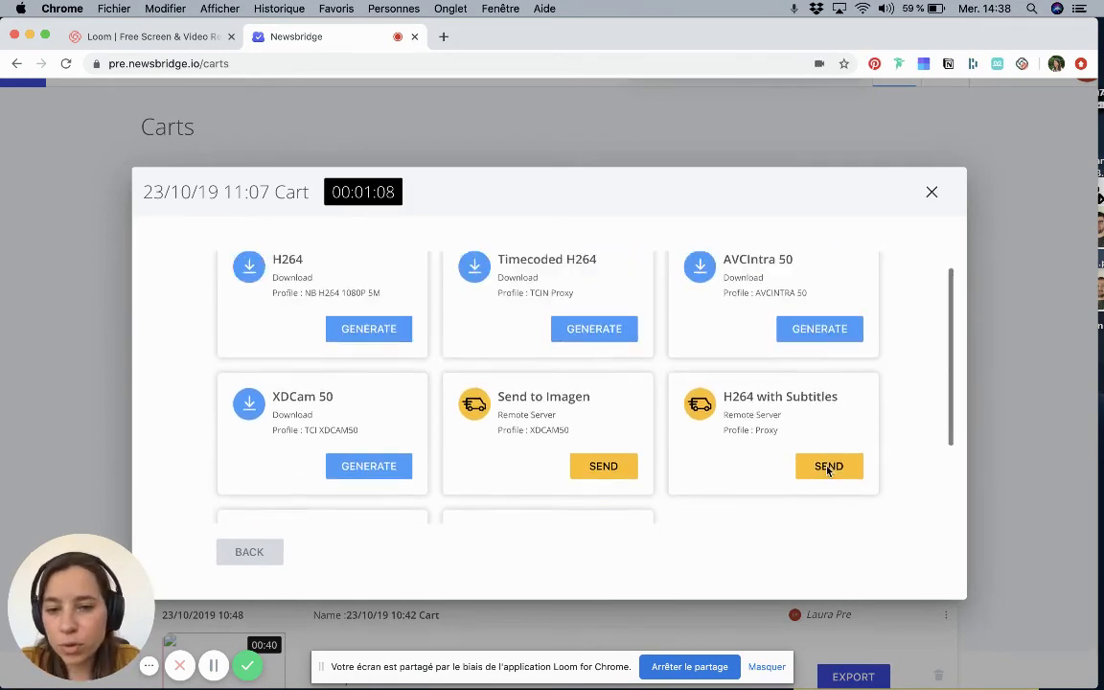
{"action": "scroll", "coordinate": [774, 439], "scroll_direction": "down", "scroll_amount": 3}
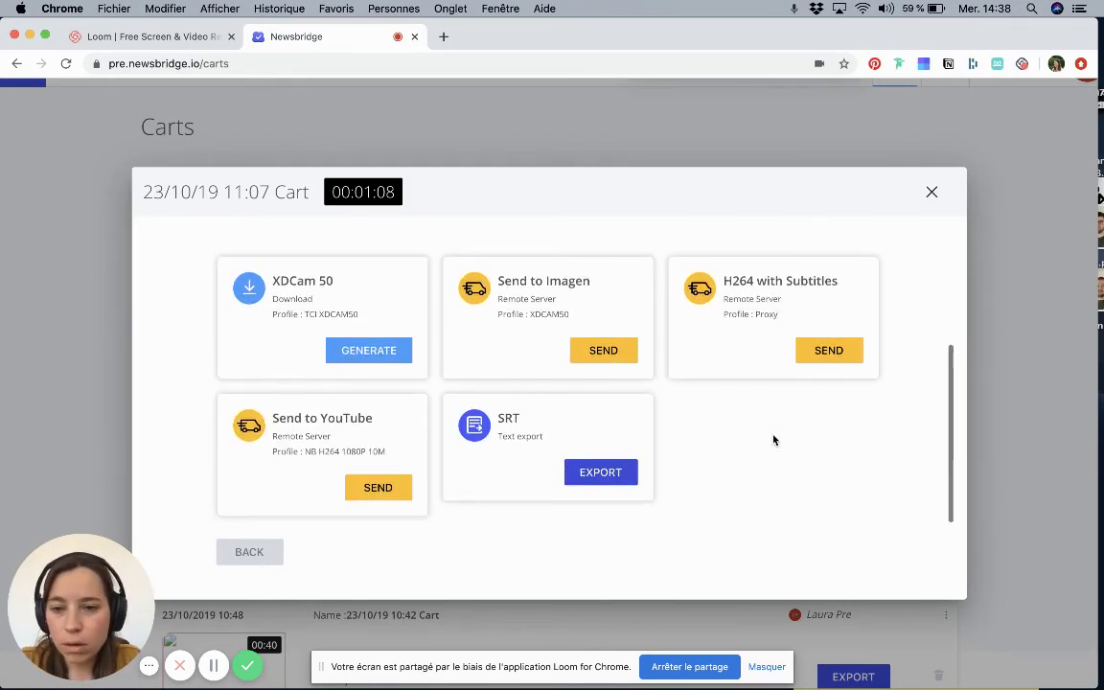
{"action": "scroll", "coordinate": [772, 439], "scroll_direction": "up", "scroll_amount": 3}
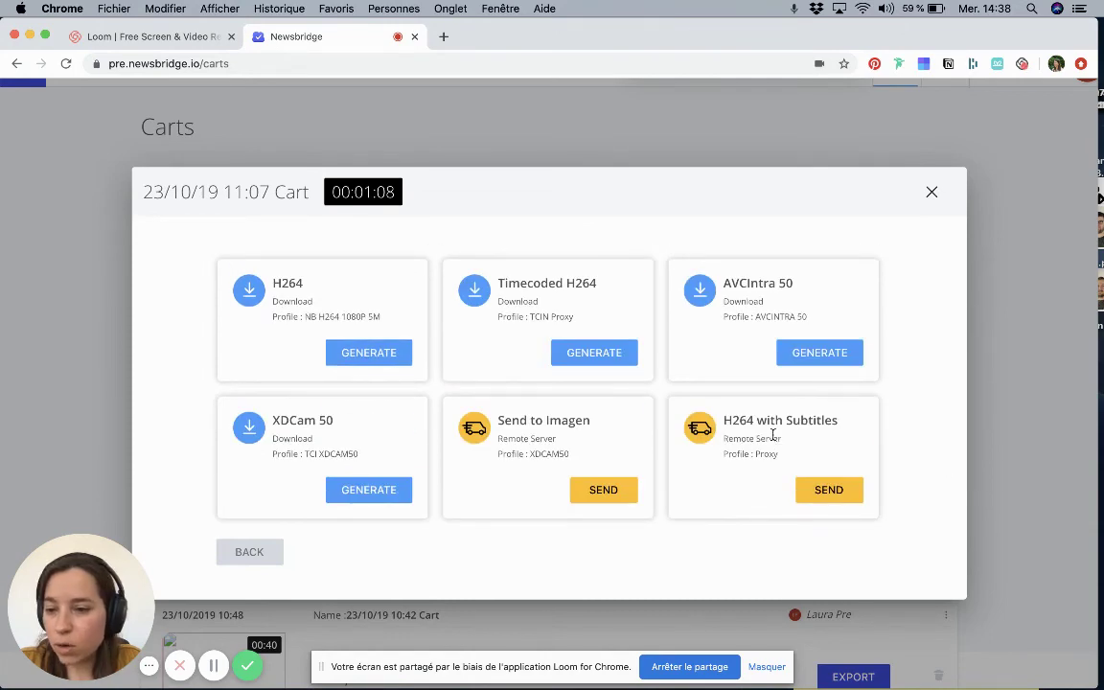
{"action": "left_click", "coordinate": [931, 192]}
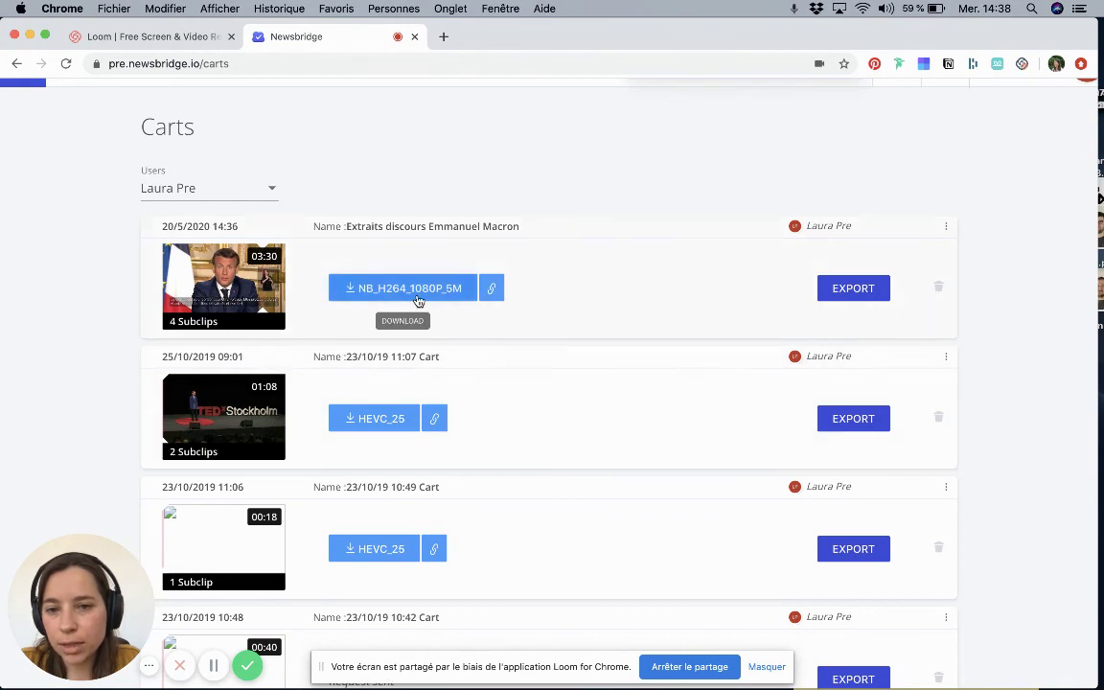
Step: Download the generated NB_H264_1080P_5M video of the "Extraits discours Emmanuel Macron" cart
{"action": "left_click", "coordinate": [418, 300]}
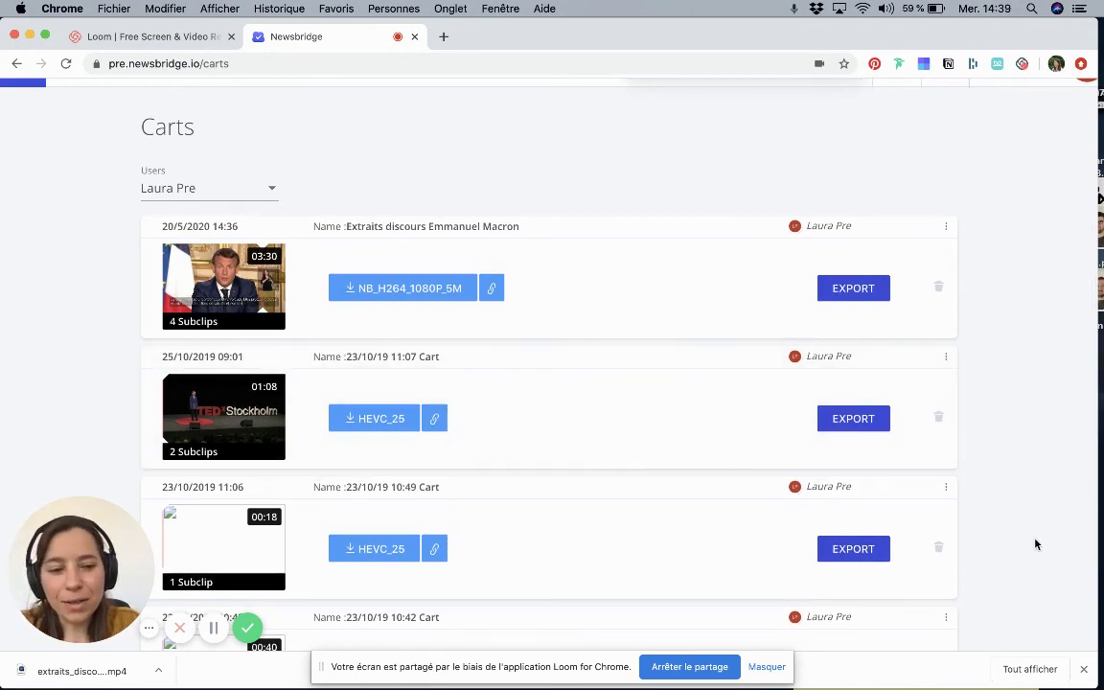
{"action": "scroll", "coordinate": [577, 495], "scroll_direction": "up", "scroll_amount": 1}
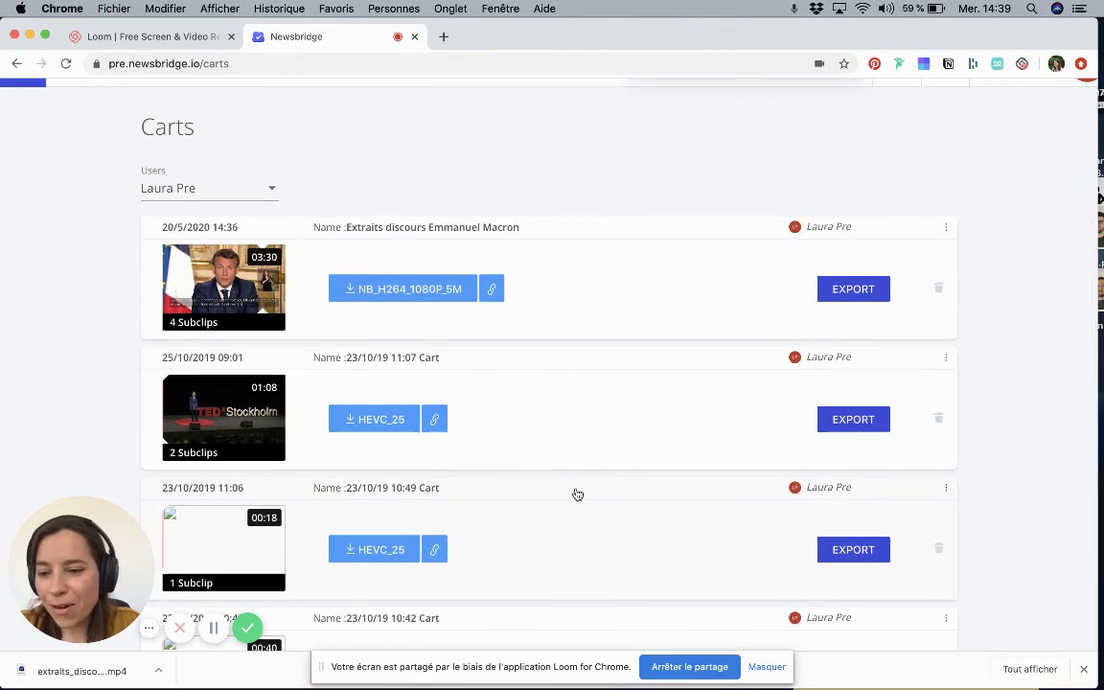